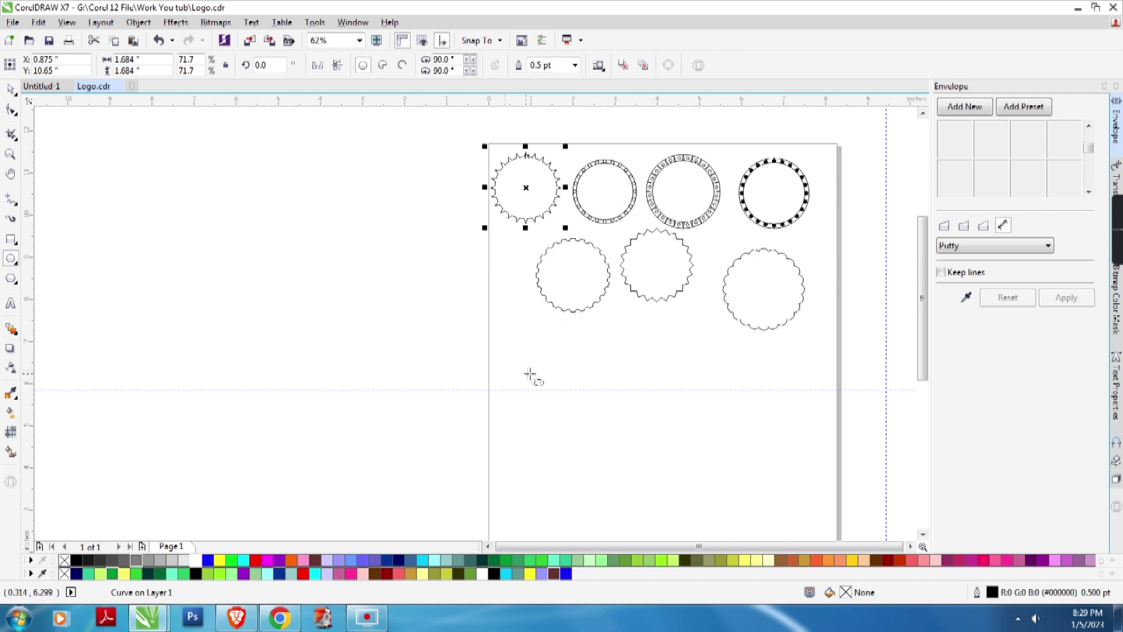
- Draw a new plain circle to the left of the page
drag(366, 322, 445, 383)
scroll(427, 366, up, 2)
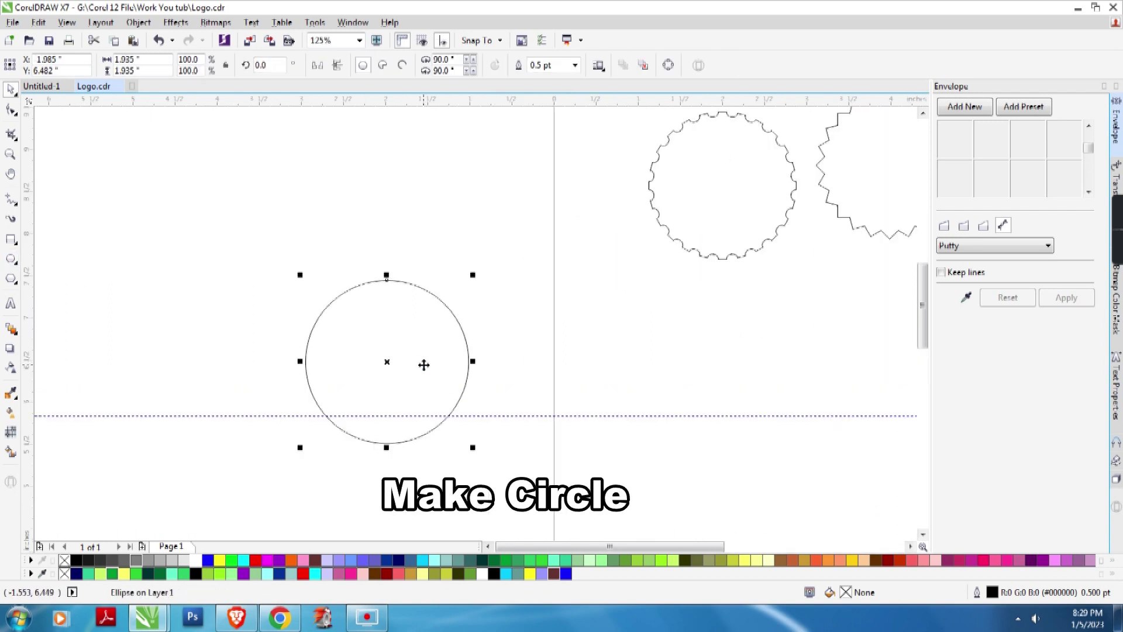
scroll(338, 278, down, 1)
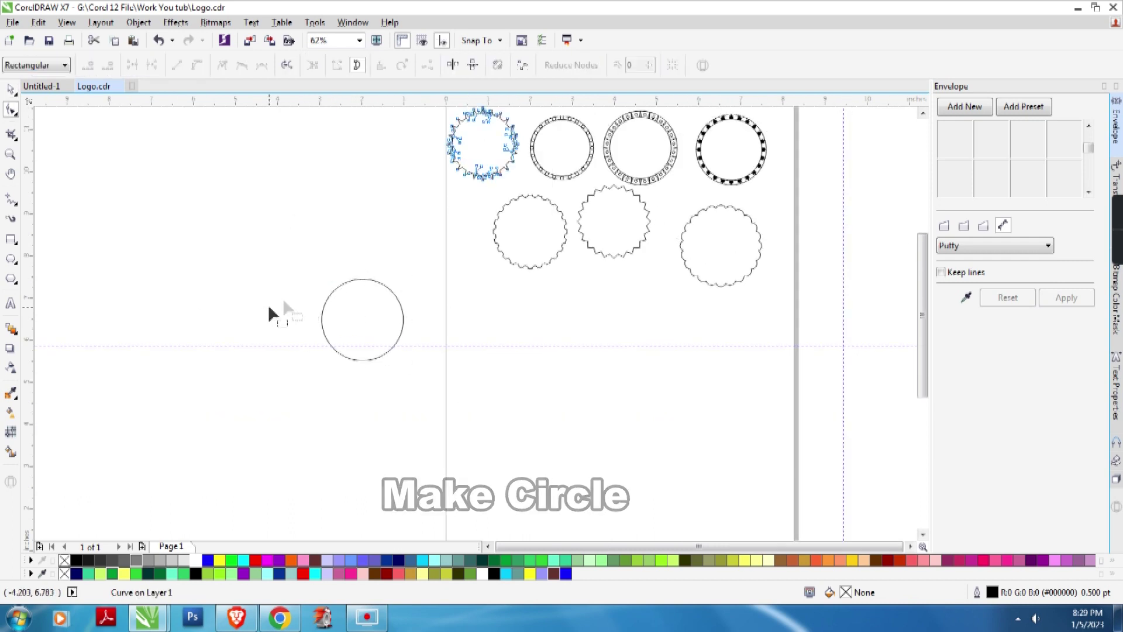
- Move the jagged star beside the circle and draw a small triangle on the circle's top
key(space)
drag(479, 140, 268, 314)
scroll(341, 326, up, 2)
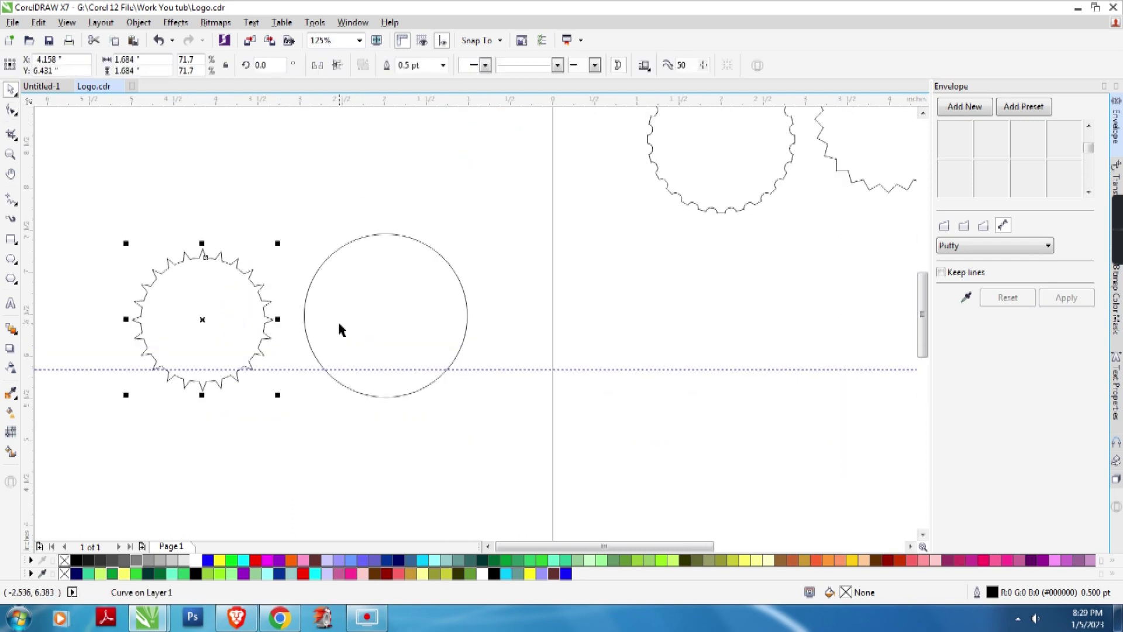
click(161, 220)
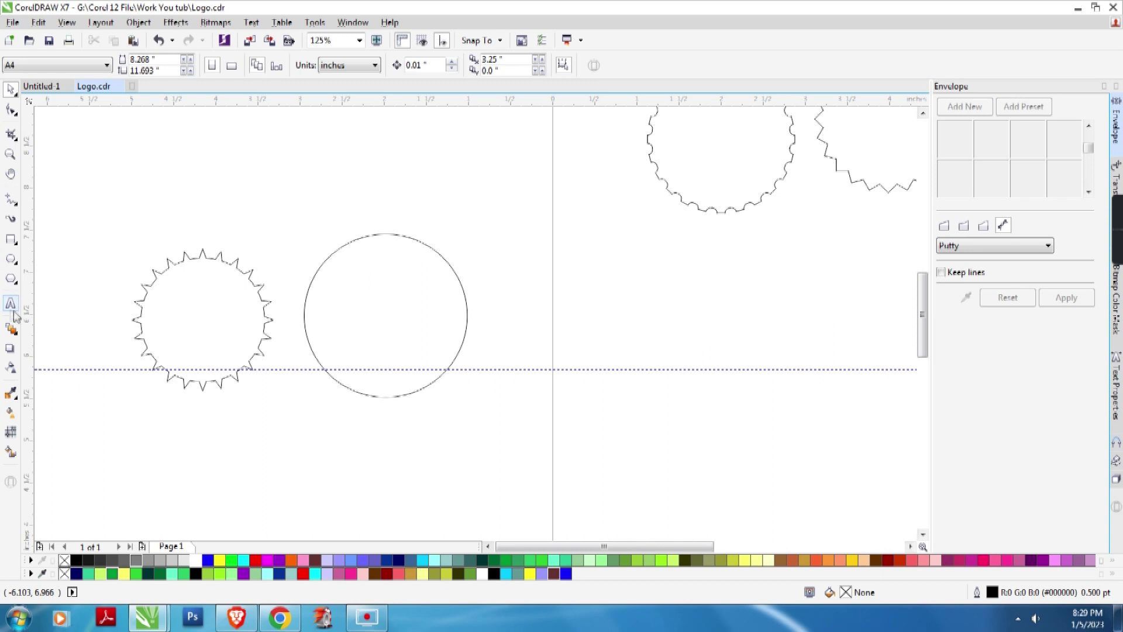
click(11, 279)
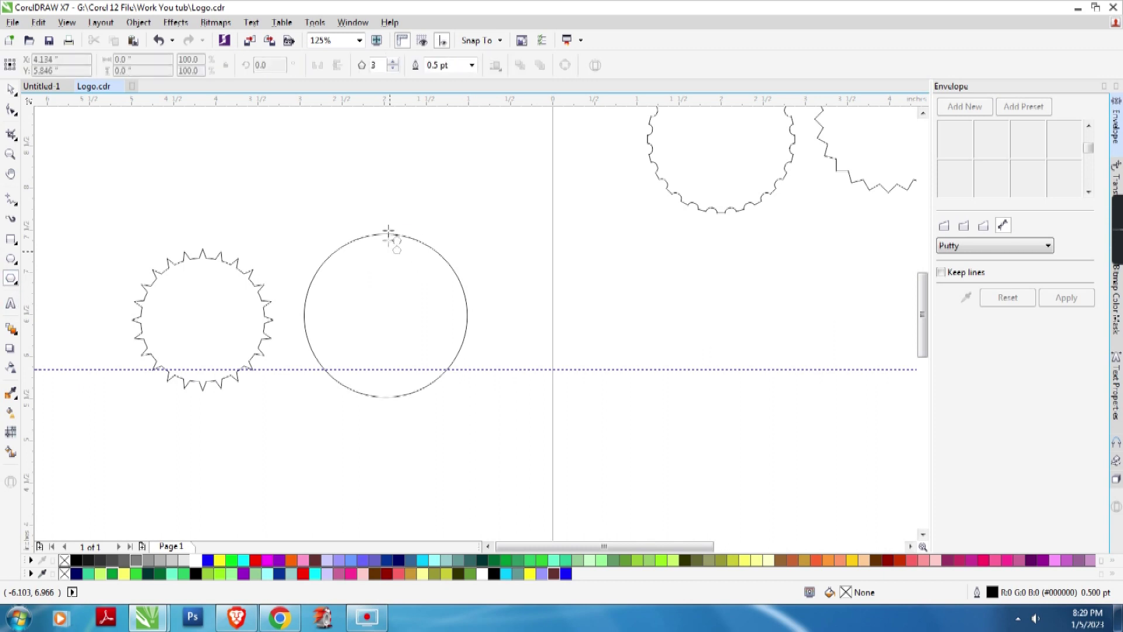
drag(376, 231, 393, 260)
- Nudge the triangle above the circle and move its rotation centre to the circle's centre
key(space)
key(Up)
key(Up)
shift+click(408, 264)
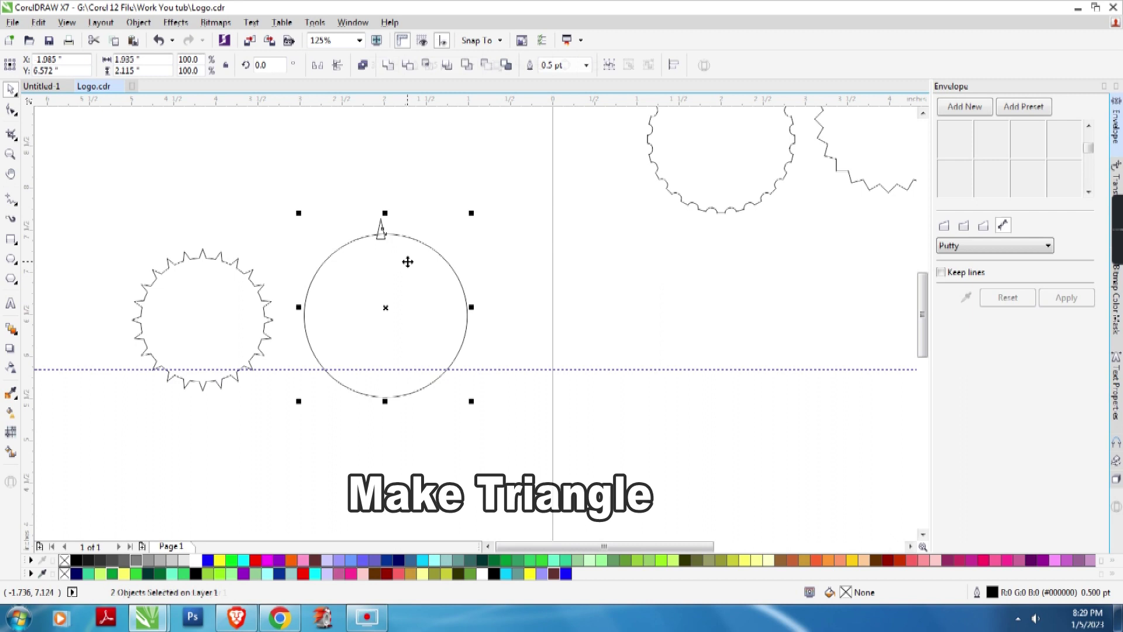
click(430, 174)
click(387, 233)
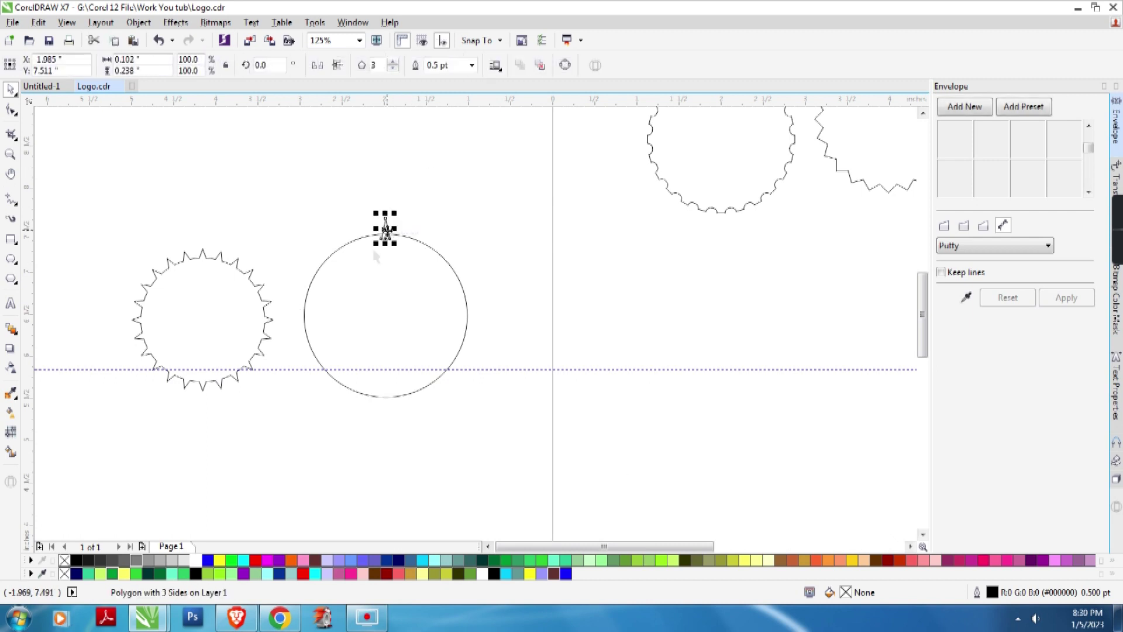
scroll(386, 231, up, 2)
click(391, 219)
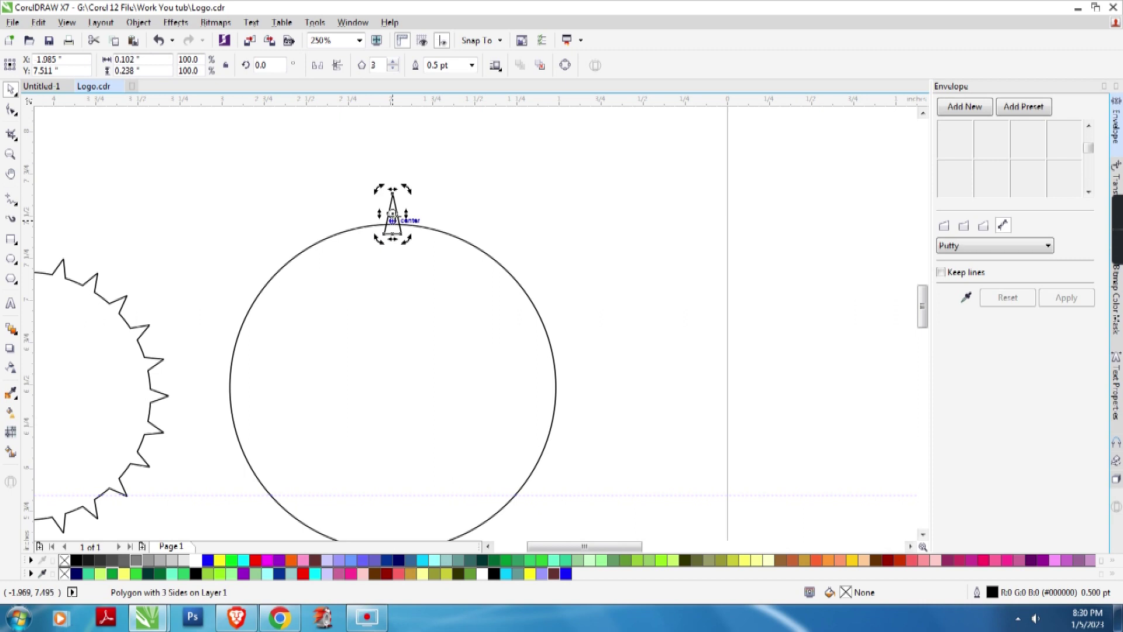
drag(390, 272, 390, 386)
- Rotate-copy the triangle 15° and repeat with Ctrl+R around the circle, then select everything
drag(407, 189, 442, 199)
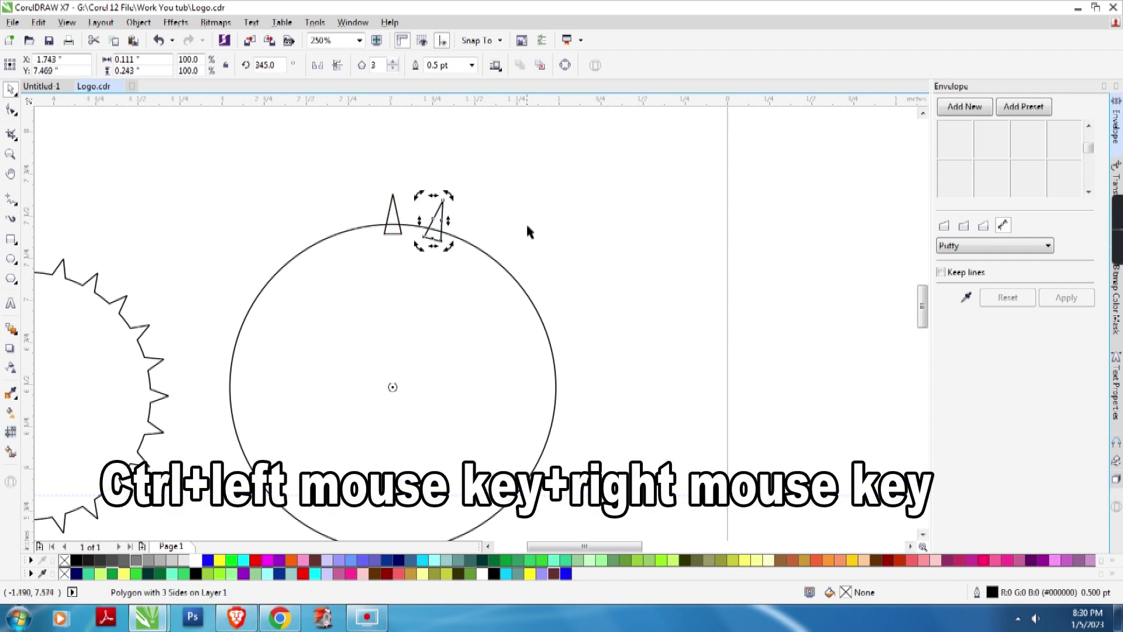
scroll(526, 223, down, 1)
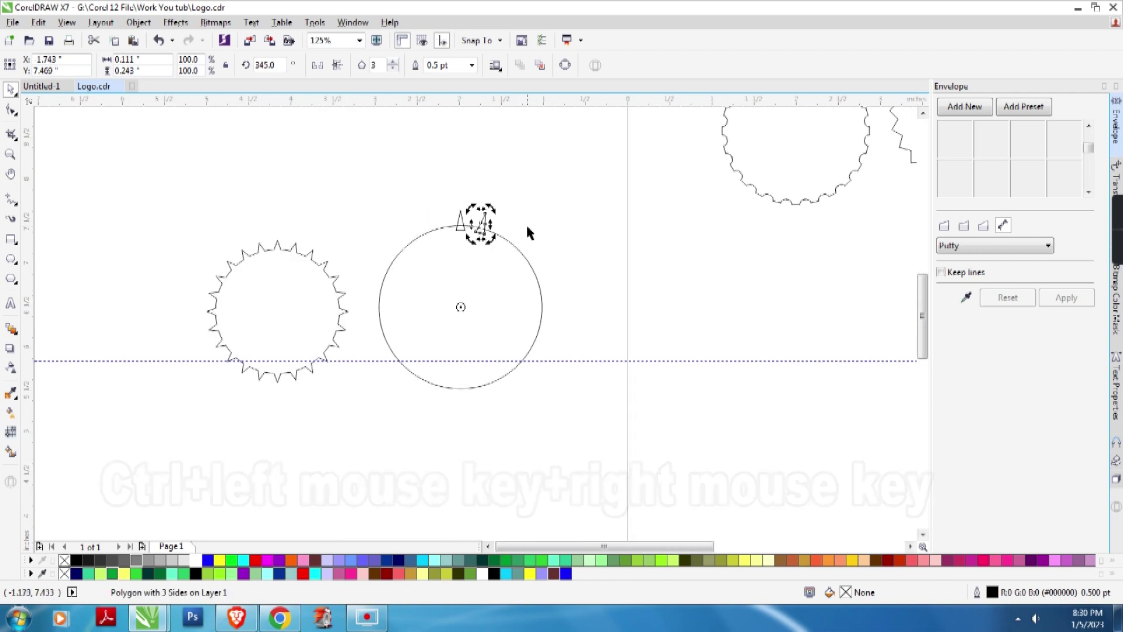
key(ctrl+r)
key(ctrl+r)
key(ctrl+r)
key(ctrl+r)
key(ctrl+r)
key(ctrl+r)
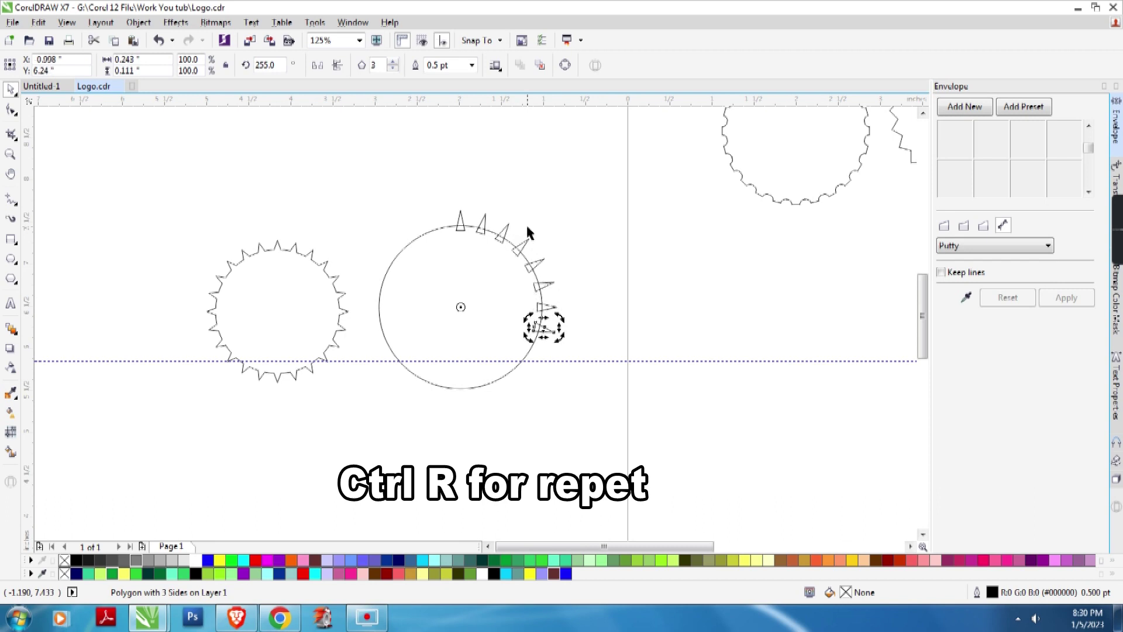
key(ctrl+r)
key(ctrl+r)
key(ctrl+r)
key(ctrl+r)
key(ctrl+r)
key(ctrl+r)
key(ctrl+r)
key(ctrl+r)
key(ctrl+r)
key(ctrl+r)
key(ctrl+r)
key(ctrl+r)
key(ctrl+r)
key(ctrl+r)
key(ctrl+r)
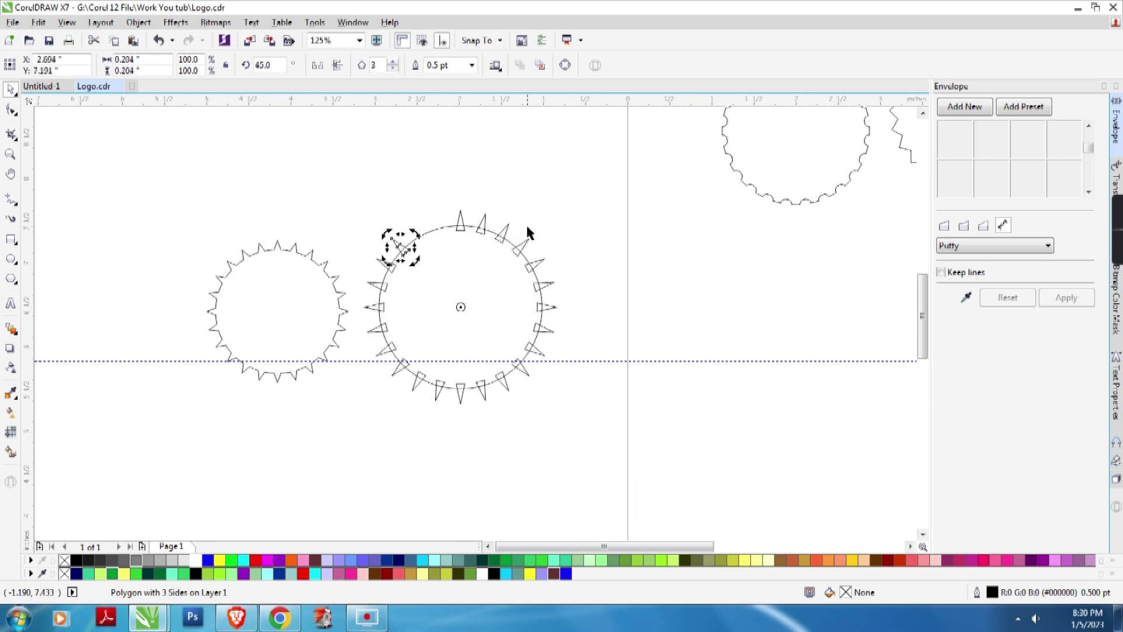
key(ctrl+r)
drag(597, 174, 349, 459)
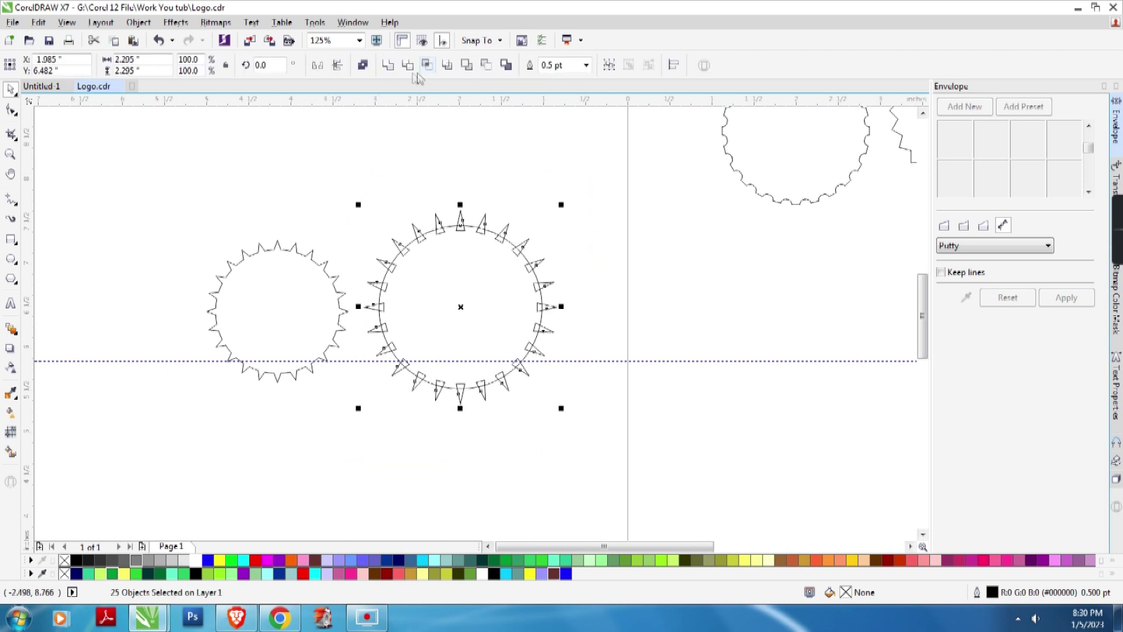
- Weld the circle and triangles into one jagged outline, shrink it to about 81%, and place it beside the other star
click(389, 66)
click(403, 178)
click(484, 272)
drag(560, 206, 523, 243)
drag(466, 311, 456, 296)
- Move both jagged stars to the upper left
scroll(511, 293, down, 2)
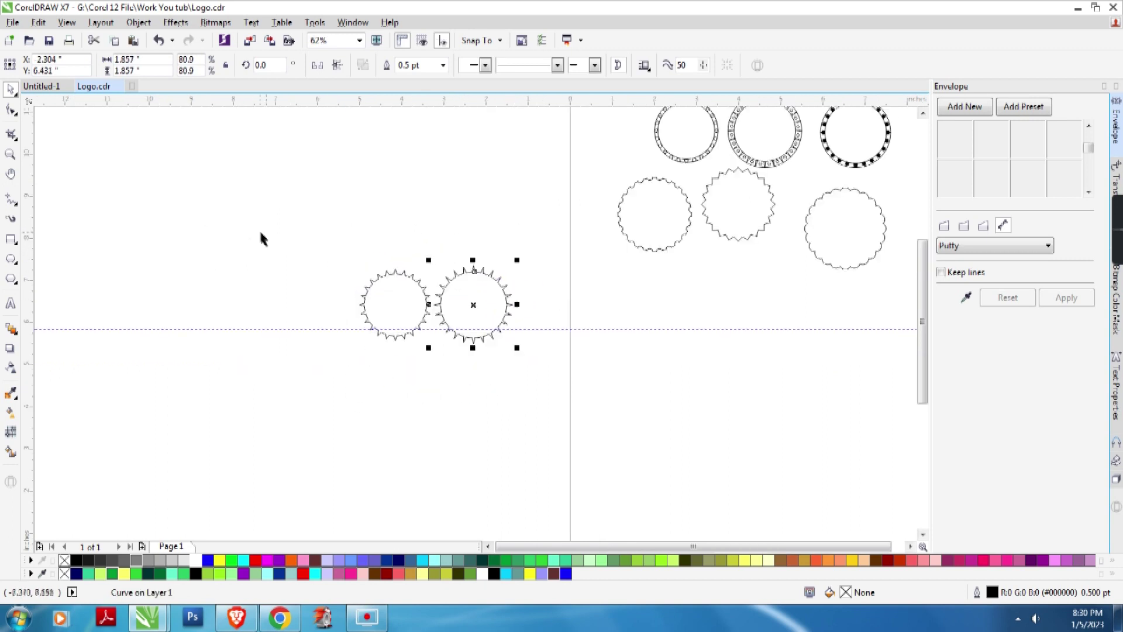
drag(260, 237, 627, 410)
drag(501, 318, 269, 172)
- Group all parts of the dotted ring into one object
click(692, 131)
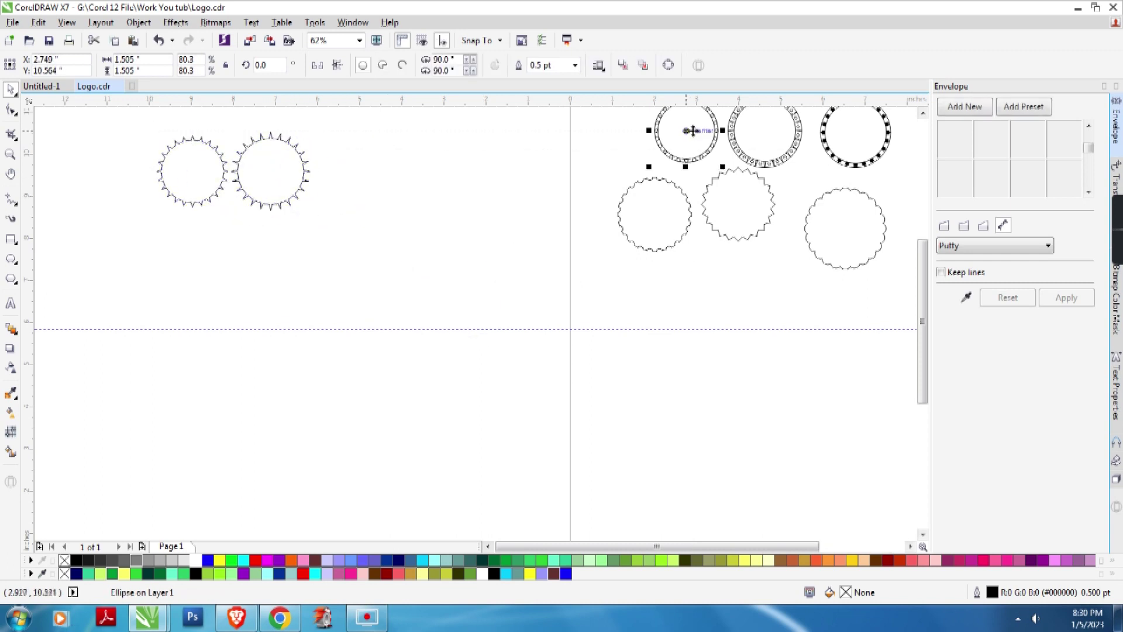
scroll(432, 330, down, 2)
drag(416, 253, 496, 483)
key(ctrl+g)
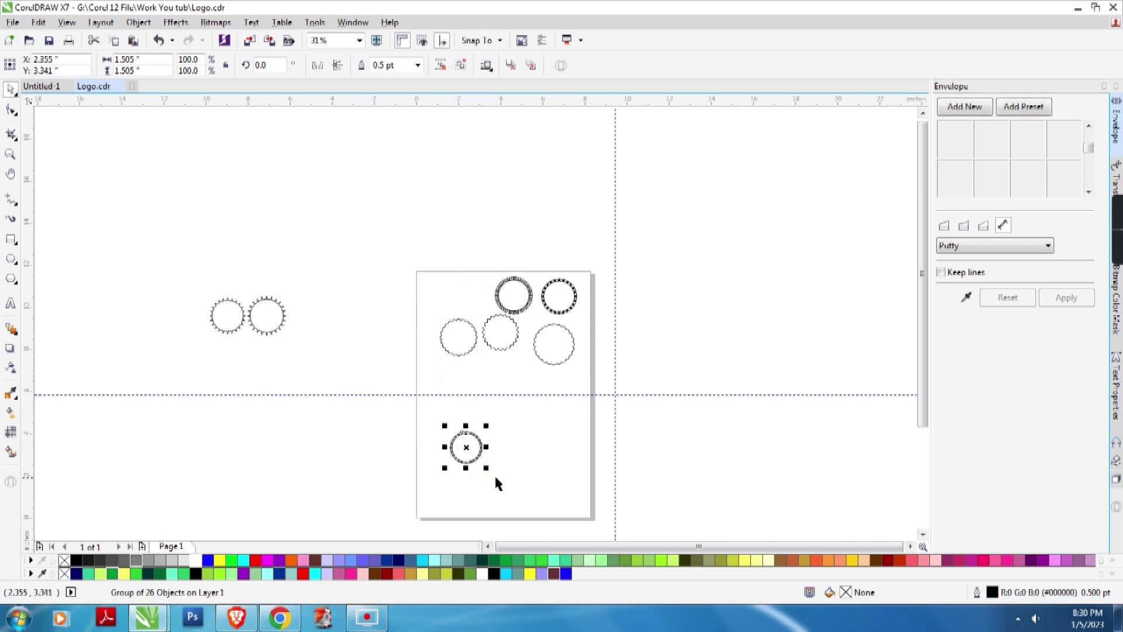
key(shift+F2)
- Draw a large circle right of the dotted ring and a small circle at its top, then select both
scroll(389, 363, up, 2)
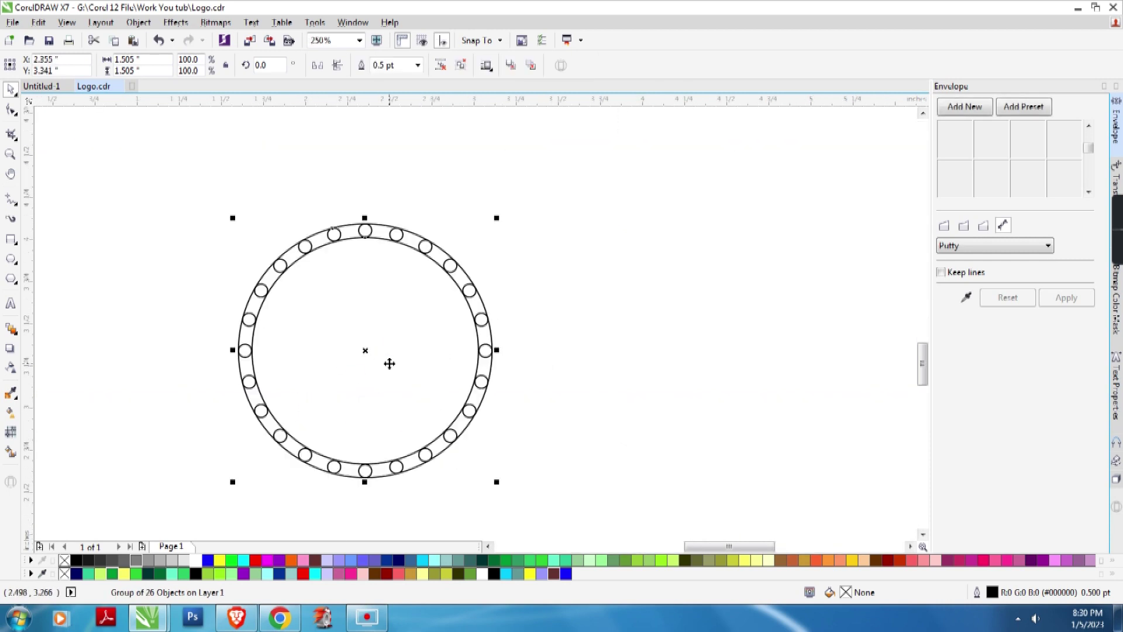
click(10, 260)
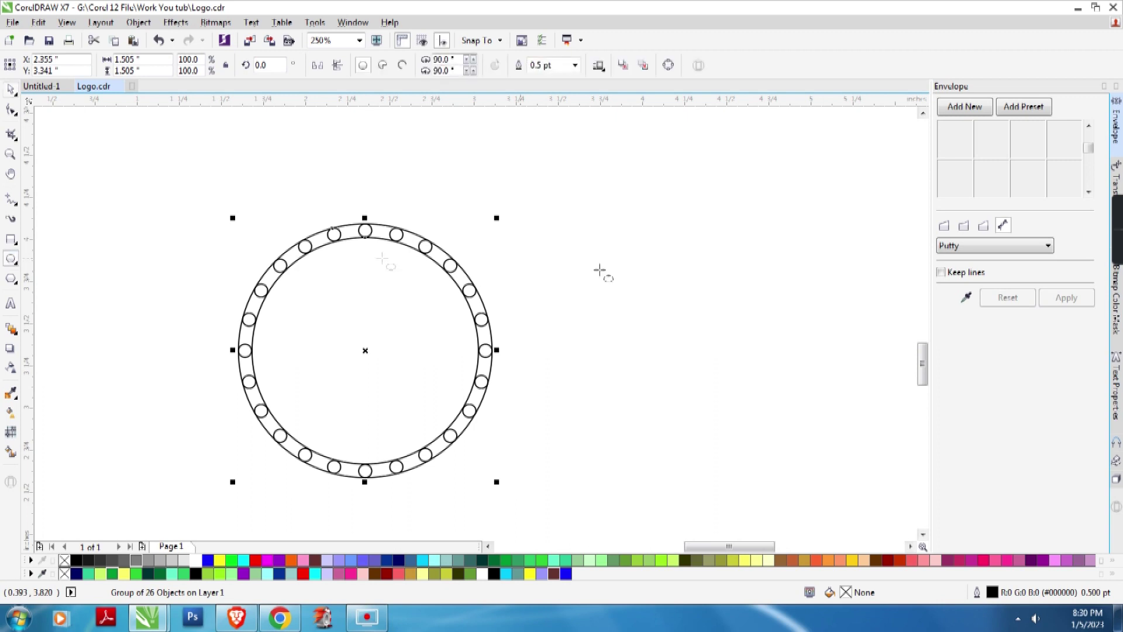
drag(584, 245, 778, 483)
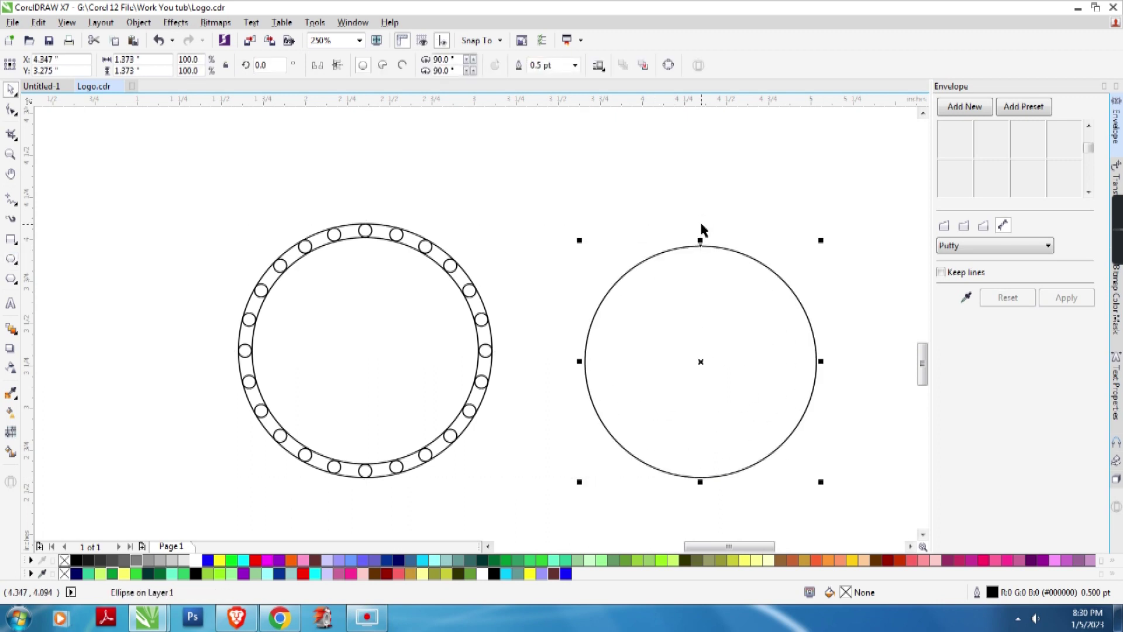
scroll(724, 253, up, 1)
key(F7)
drag(664, 212, 692, 241)
shift+click(699, 282)
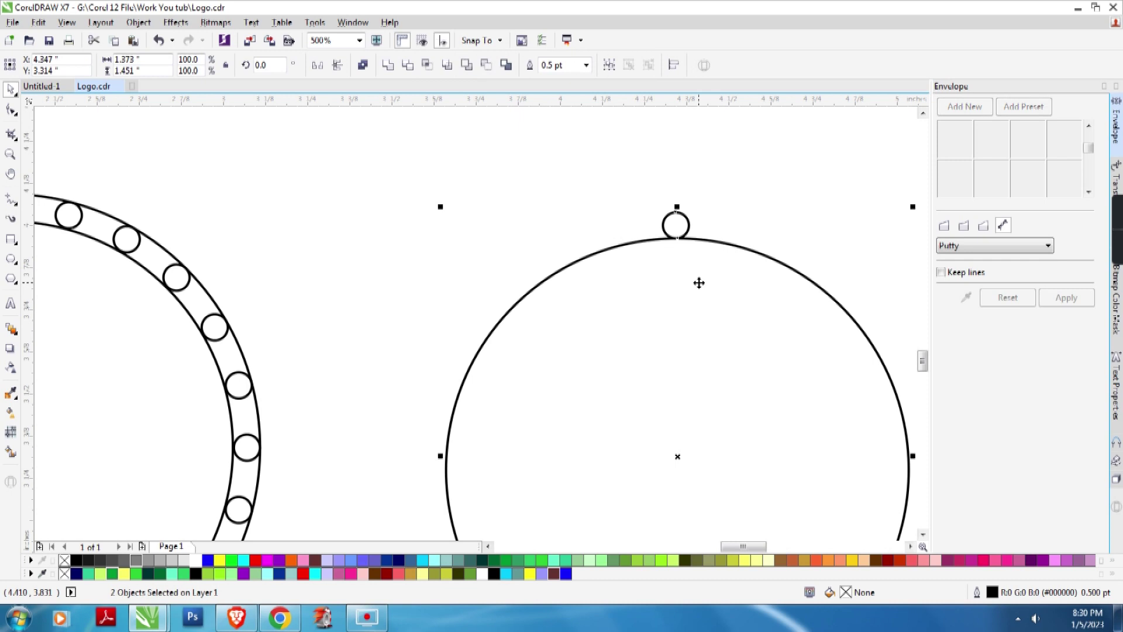
- Centre the small circle on the big circle and move its rotation centre to the big circle's centre
key(c)
scroll(587, 183, down, 2)
click(643, 181)
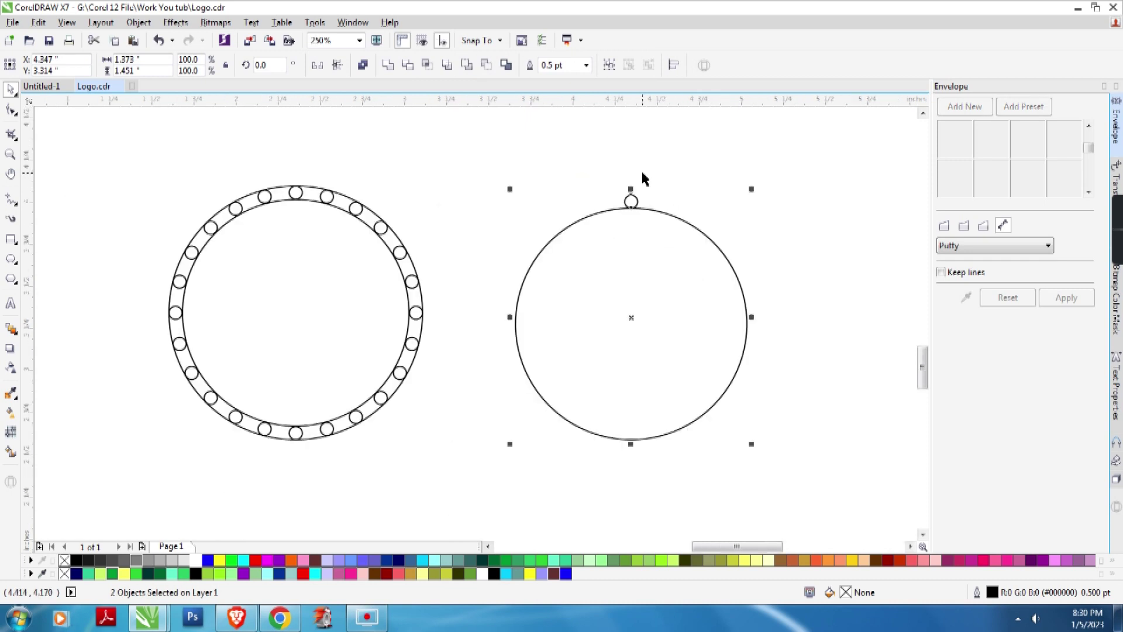
click(635, 204)
click(633, 202)
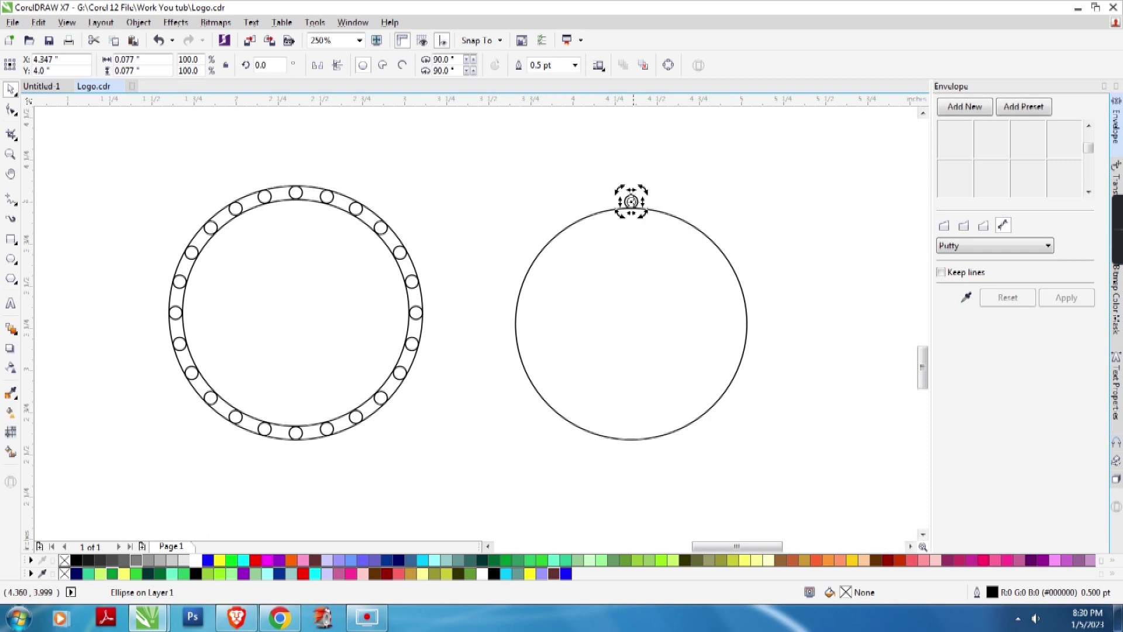
drag(635, 240, 637, 264)
drag(637, 301, 638, 312)
key(ctrl+z)
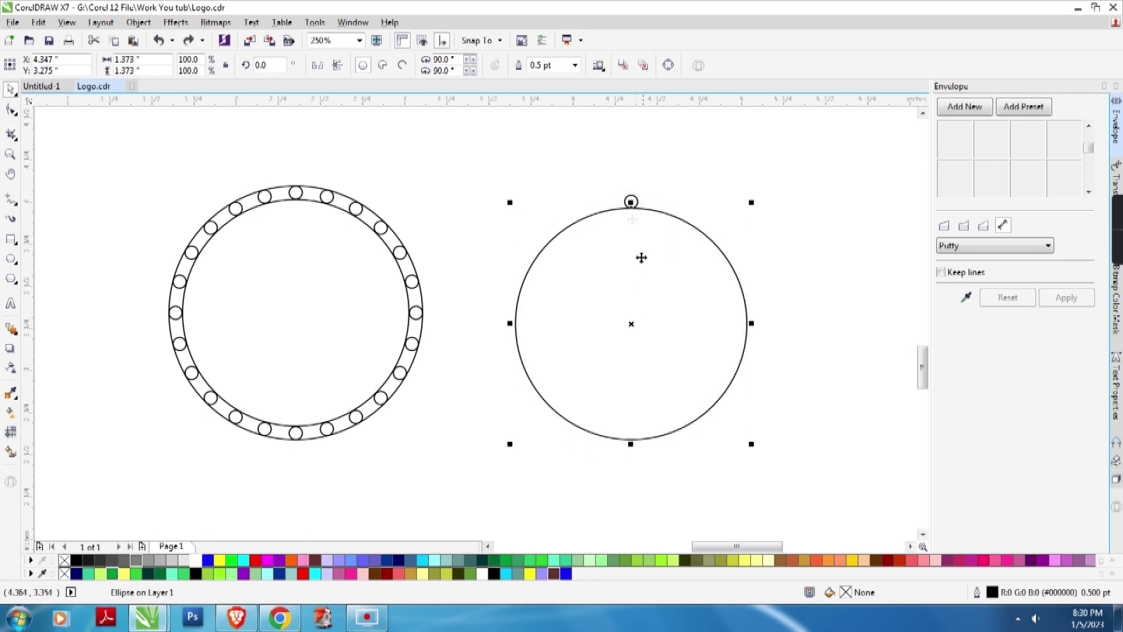
click(631, 203)
click(633, 202)
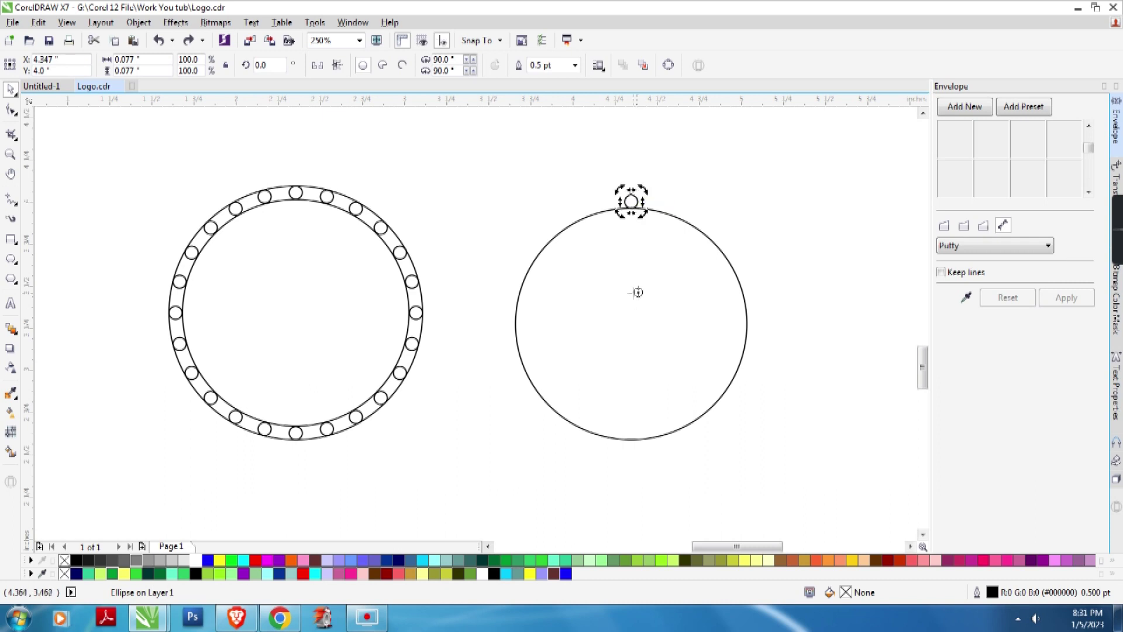
drag(637, 293, 632, 321)
click(631, 323)
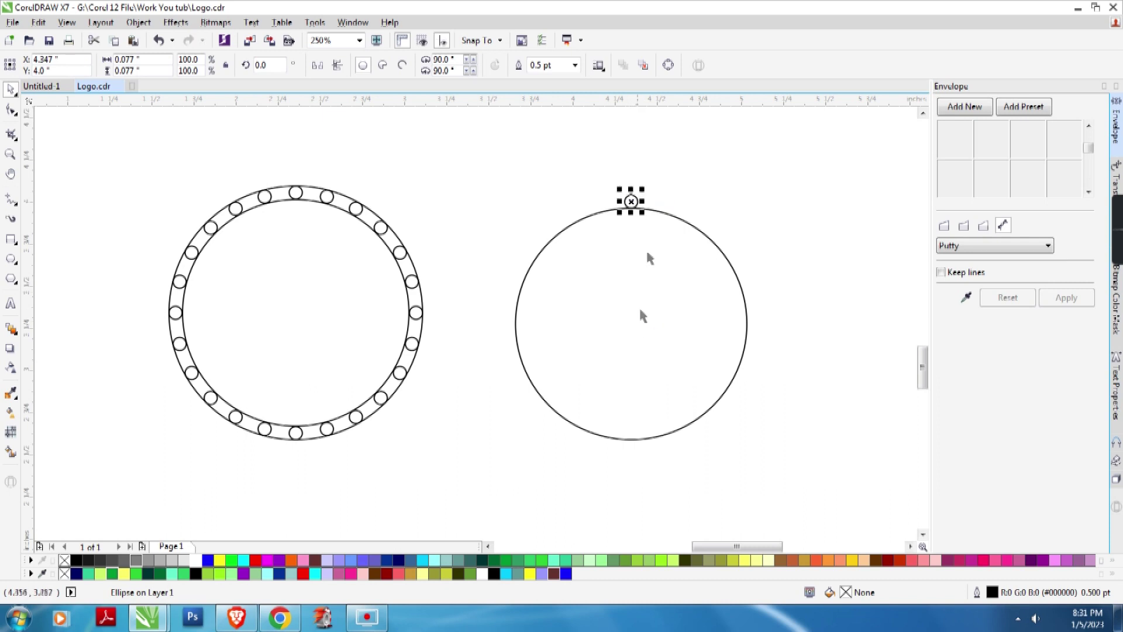
click(632, 195)
- Rotate-copy the small circle and repeat with Ctrl+R all around the big circle
drag(642, 190, 698, 201)
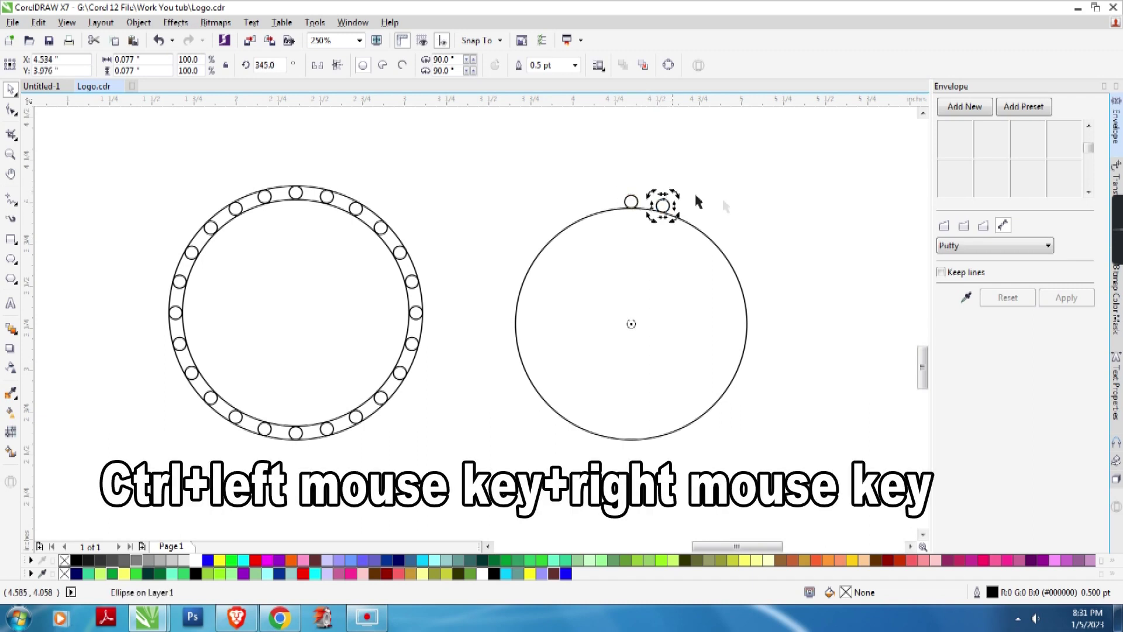
key(ctrl+r)
key(ctrl+r)
key(ctrl+r)
key(ctrl+r)
key(ctrl+r)
key(ctrl+r)
key(ctrl+r)
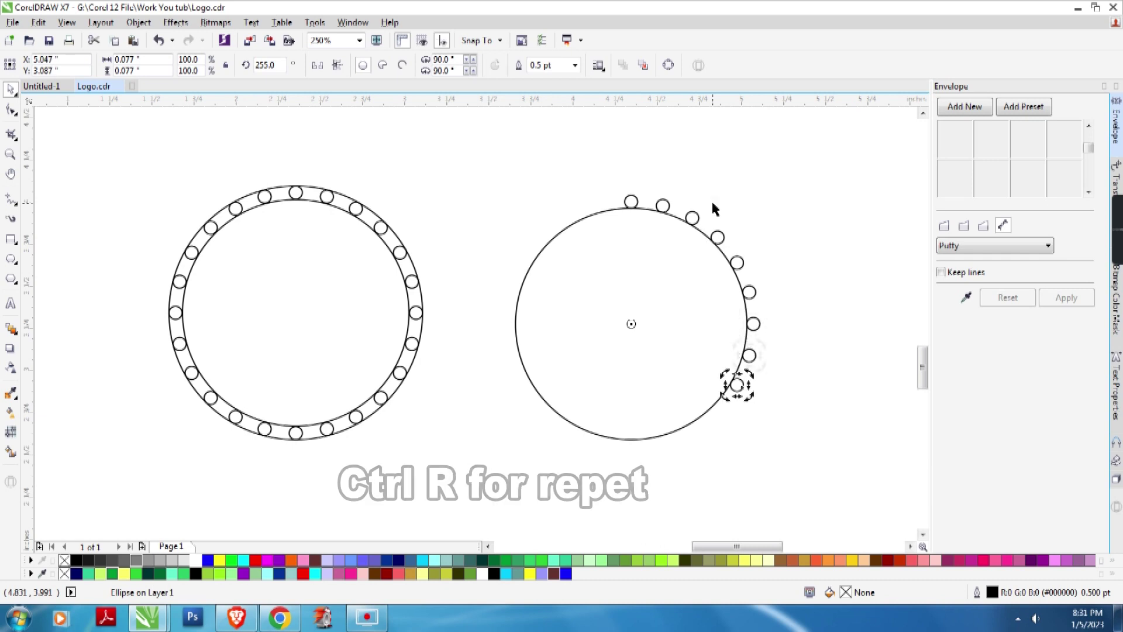
key(ctrl+r)
key(ctrl+r)
key(ctrl+r)
key(ctrl+r)
key(ctrl+r)
key(ctrl+r)
key(ctrl+r)
key(ctrl+r)
key(ctrl+r)
key(ctrl+r)
key(ctrl+r)
key(ctrl+r)
key(ctrl+r)
key(ctrl+r)
key(ctrl+r)
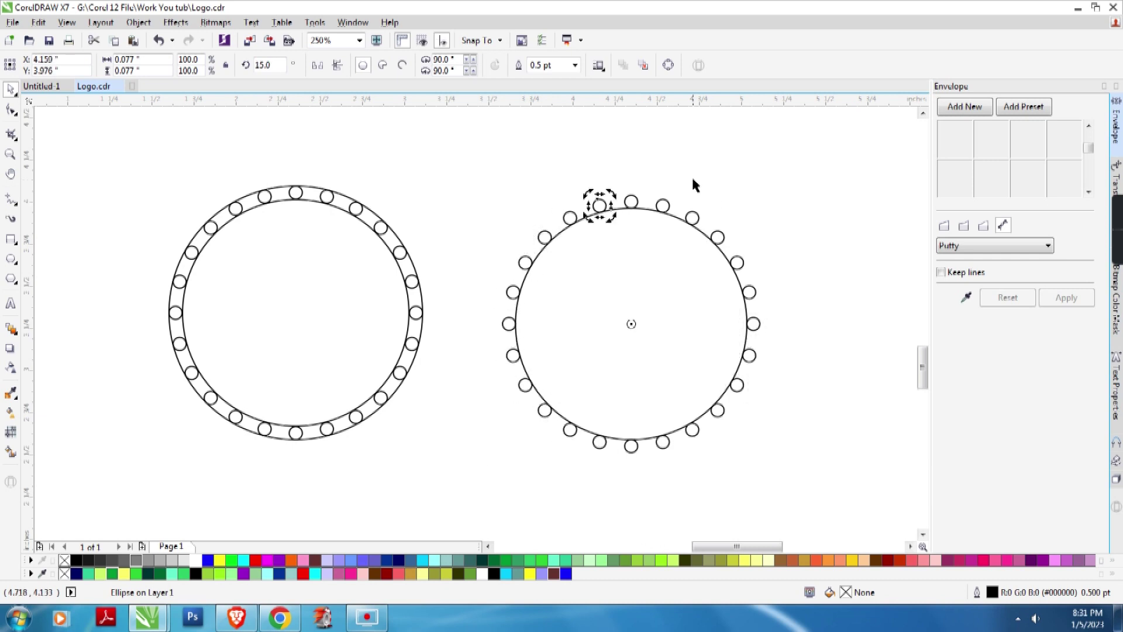
click(694, 185)
- Add a 111% enlarged copy of the large circle and group all 26 parts
click(660, 265)
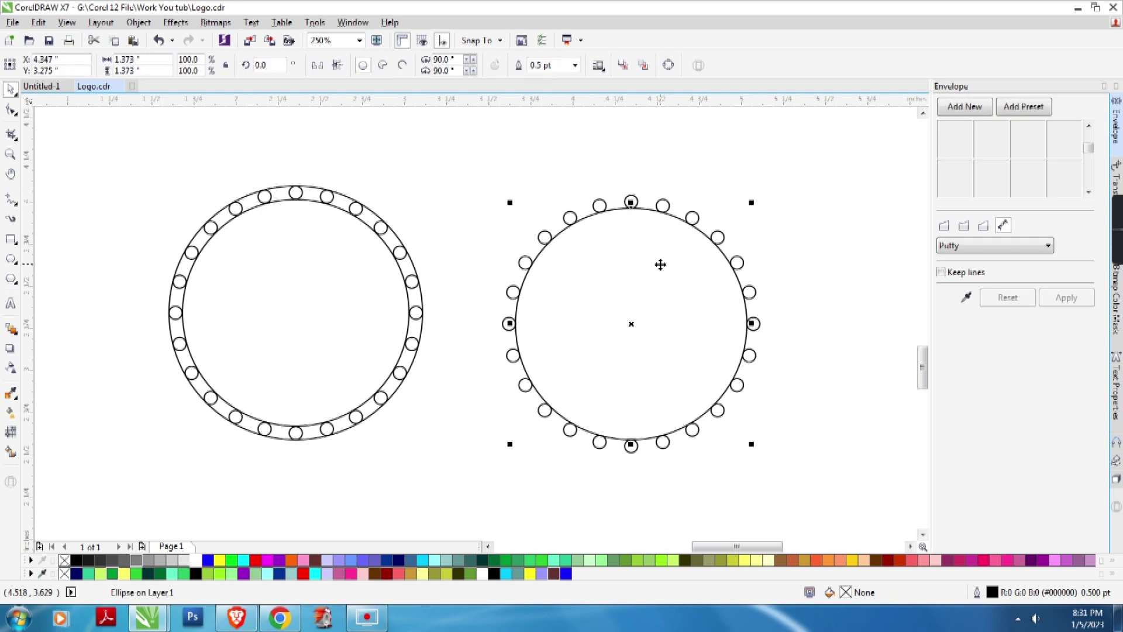
drag(751, 204, 768, 188)
click(798, 202)
drag(800, 153, 468, 500)
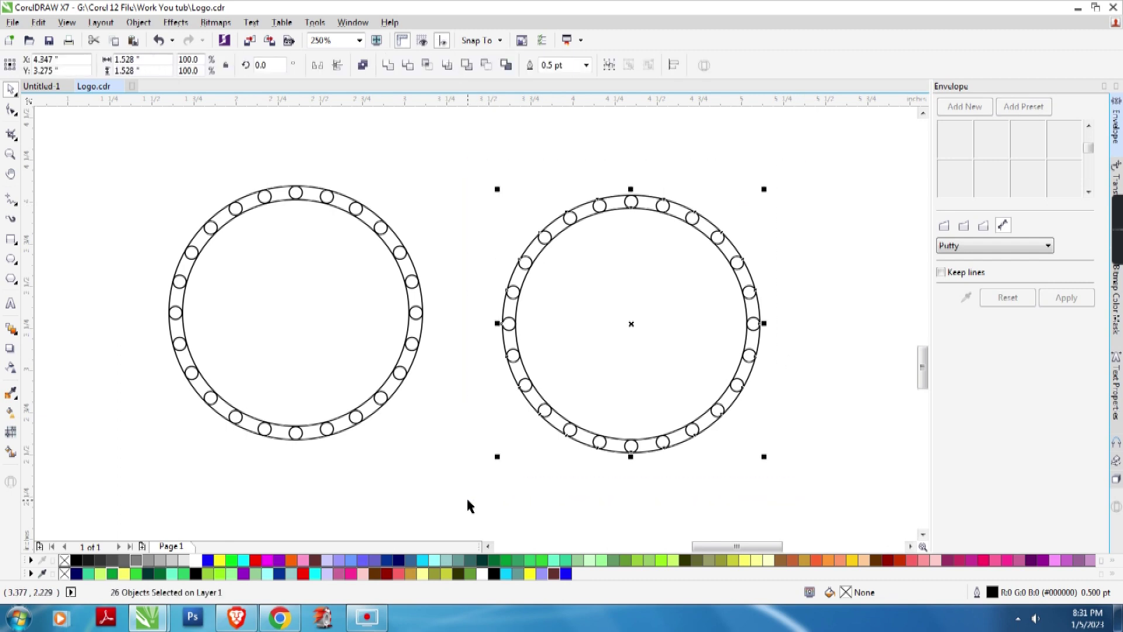
key(ctrl+g)
scroll(503, 441, down, 2)
- Move both dotted rings to the top left, then move one ring below the circles
drag(373, 342, 647, 514)
drag(551, 423, 244, 154)
click(556, 138)
scroll(547, 146, up, 2)
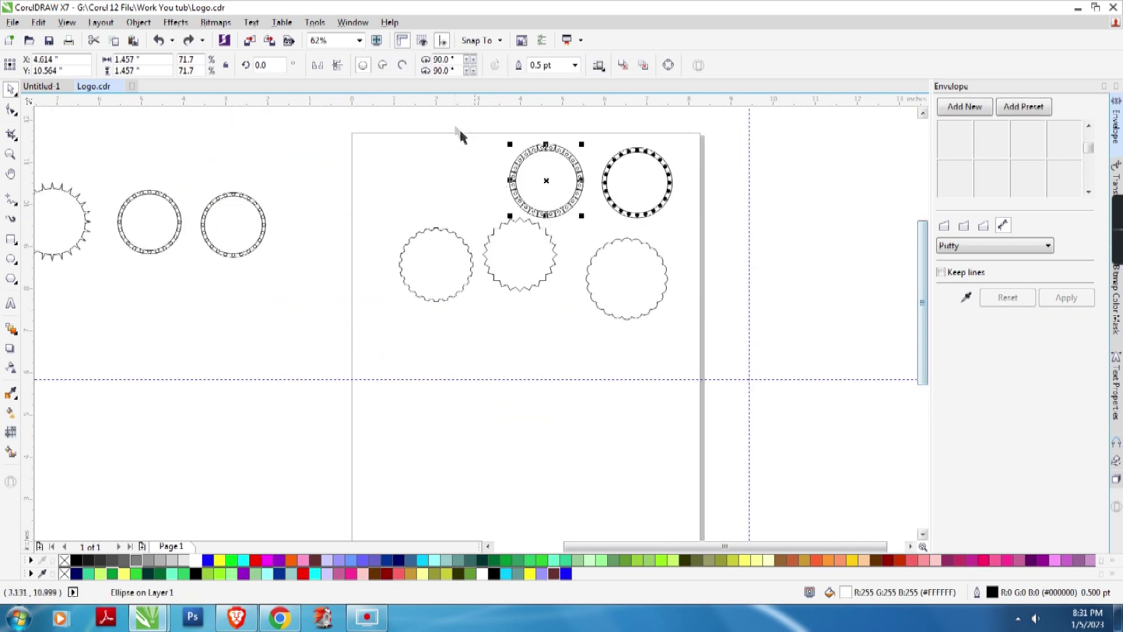
click(482, 137)
drag(612, 230, 613, 228)
drag(547, 217, 462, 471)
scroll(483, 451, up, 2)
scroll(482, 448, up, 1)
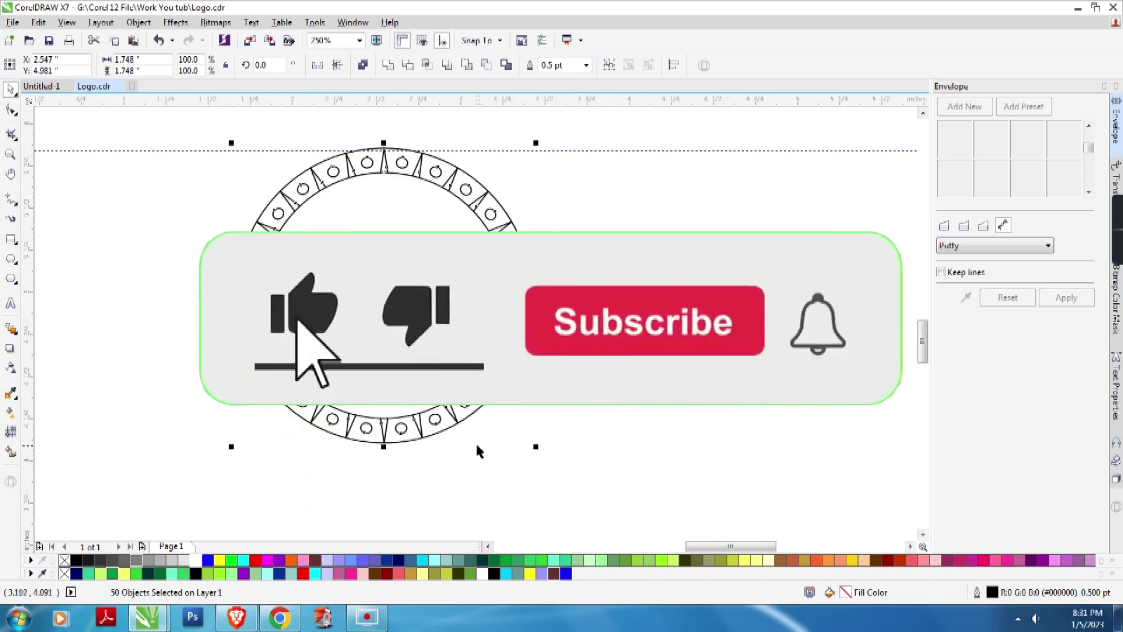
click(620, 313)
scroll(620, 313, down, 1)
- Move the triangle-and-dot ring left into place and group its 50 objects
drag(626, 196, 322, 409)
drag(504, 343, 401, 344)
key(ctrl+g)
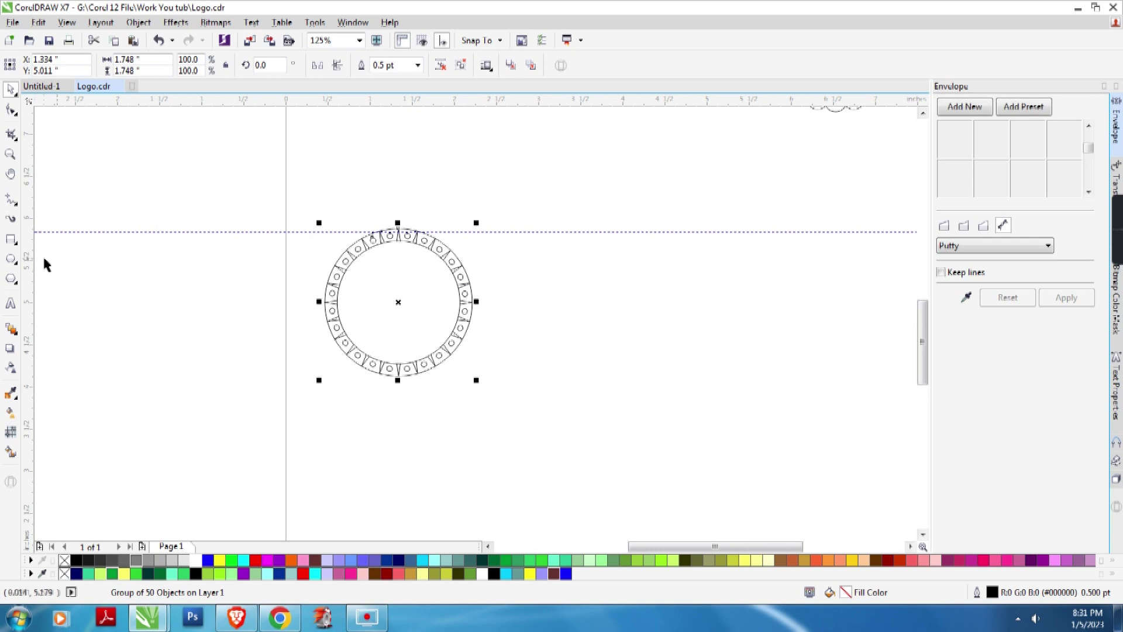
- Draw a new plain circle about 1.642 inches wide beside the ring
click(11, 259)
drag(525, 242, 668, 380)
key(space)
scroll(602, 273, up, 2)
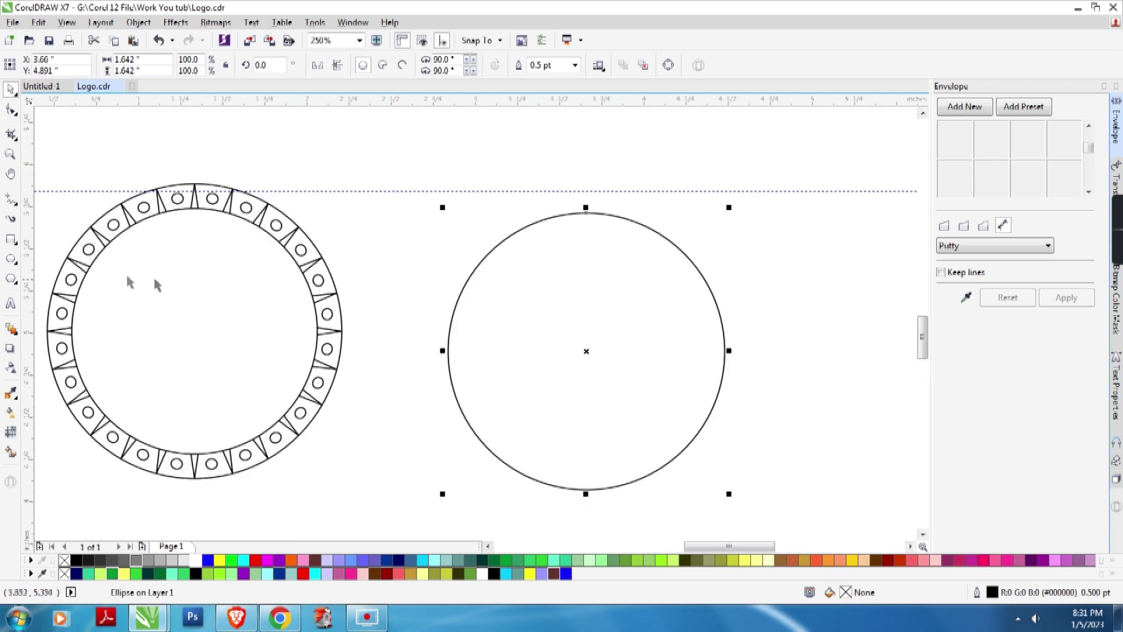
- Fill the new circle white and draw a small triangle at its top edge
click(197, 560)
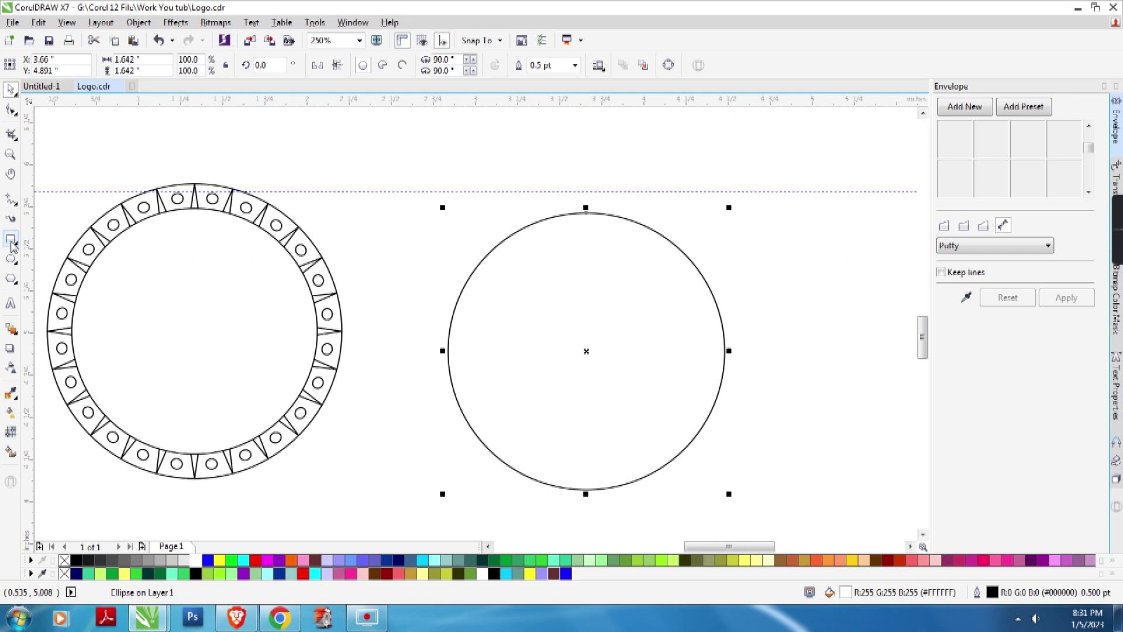
click(12, 283)
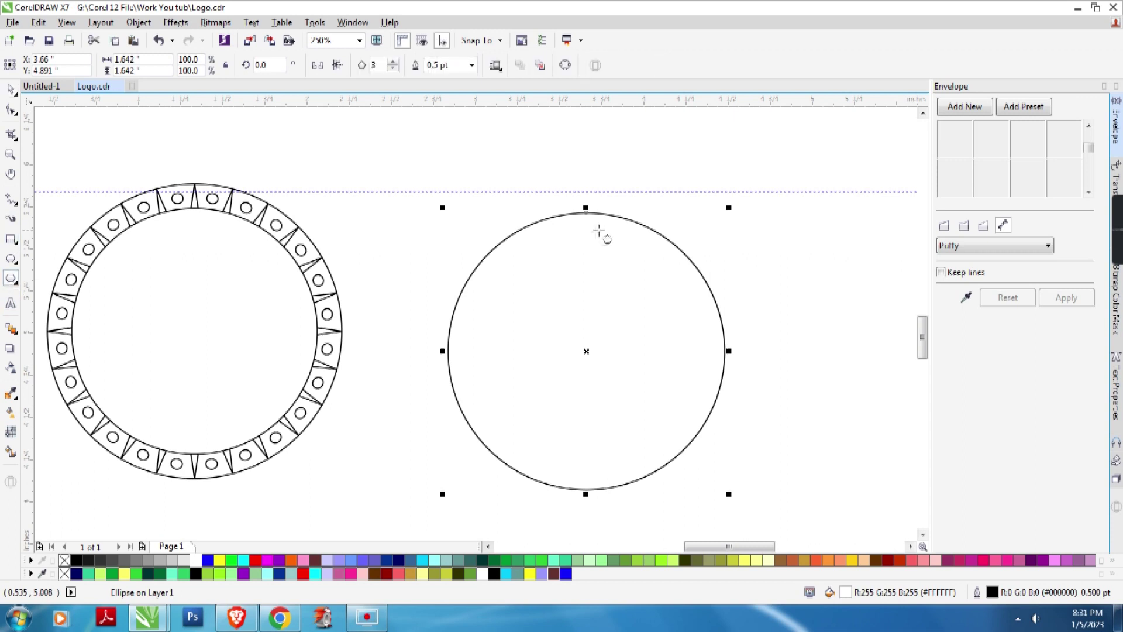
drag(574, 197, 587, 244)
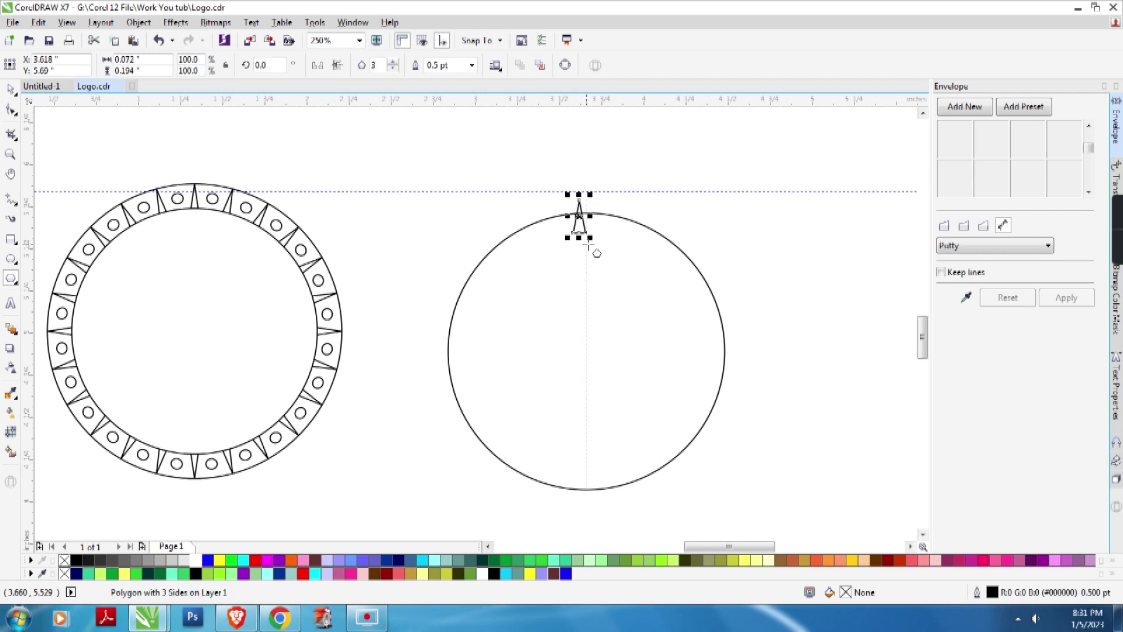
key(Up)
key(Up)
key(Up)
key(Up)
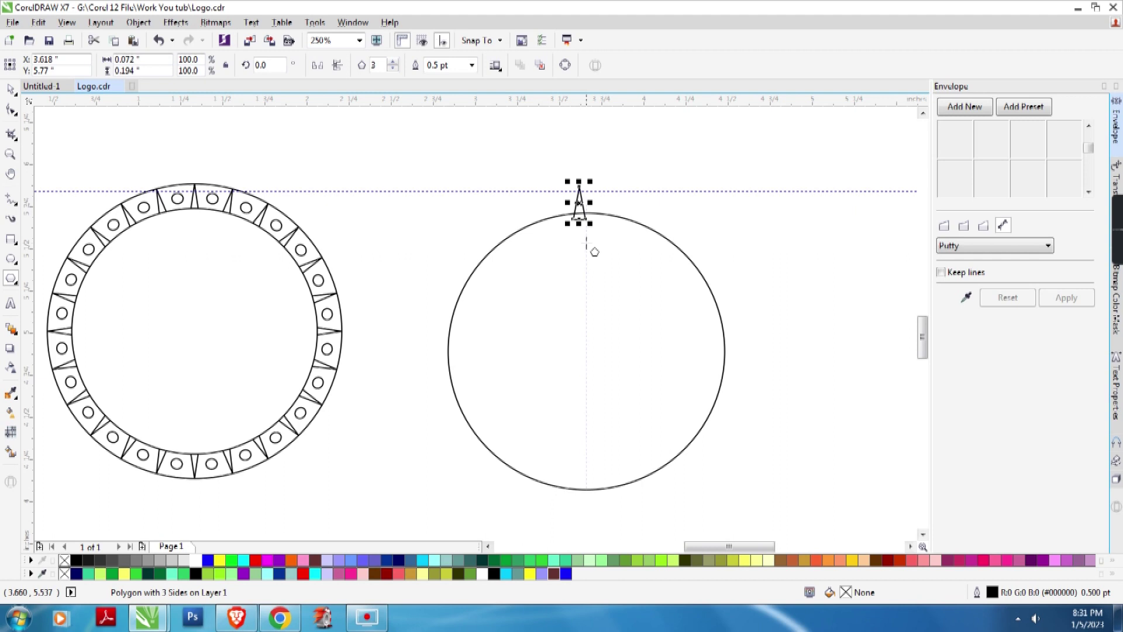
key(Down)
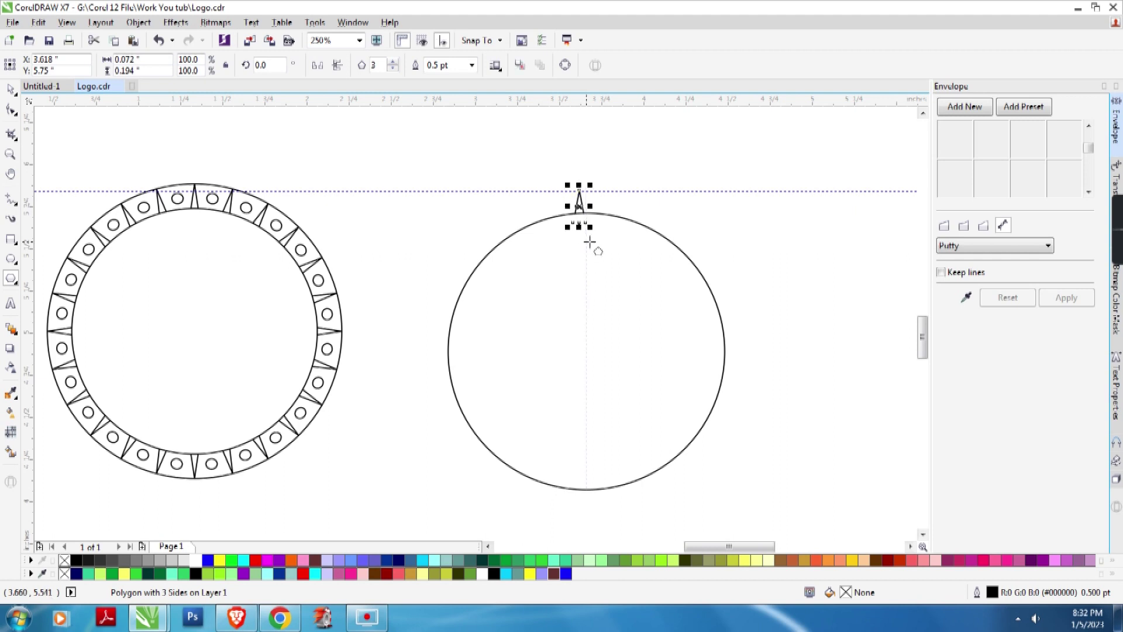
key(space)
- Move the triangle's rotation centre to the circle's centre
shift+click(629, 251)
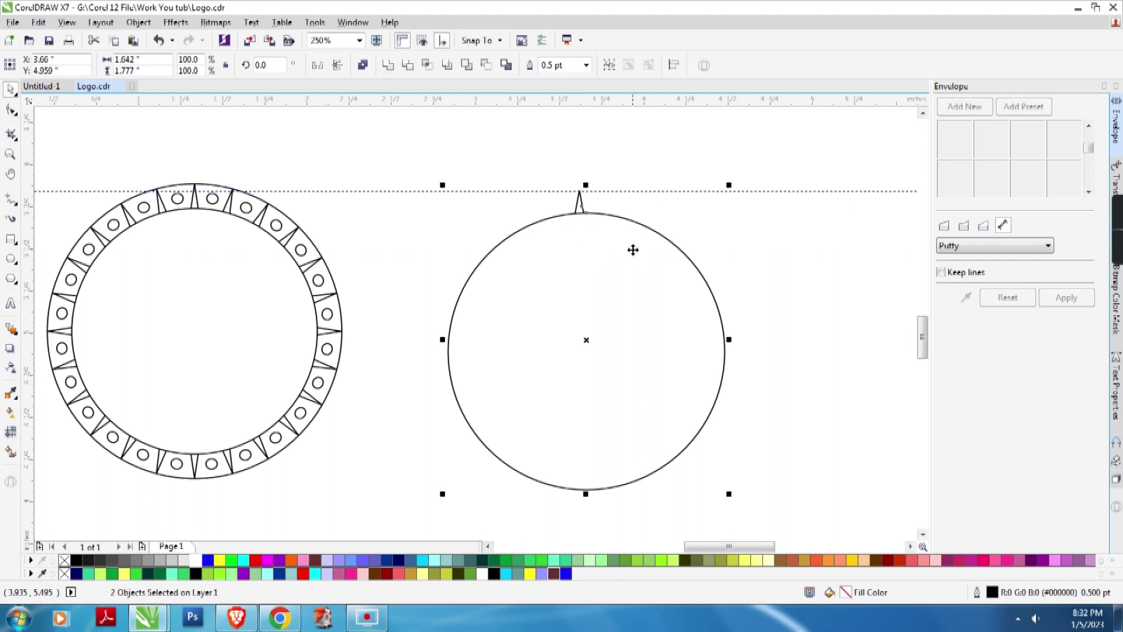
click(652, 195)
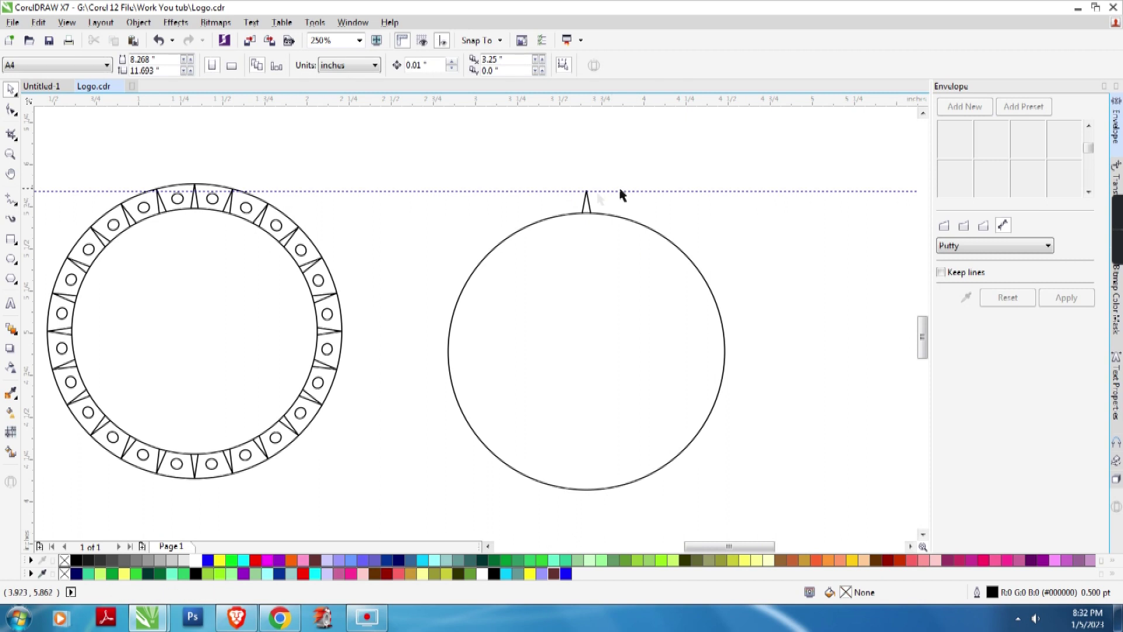
click(588, 205)
click(588, 205)
drag(587, 206, 577, 282)
shift+click(580, 311)
key(ctrl+z)
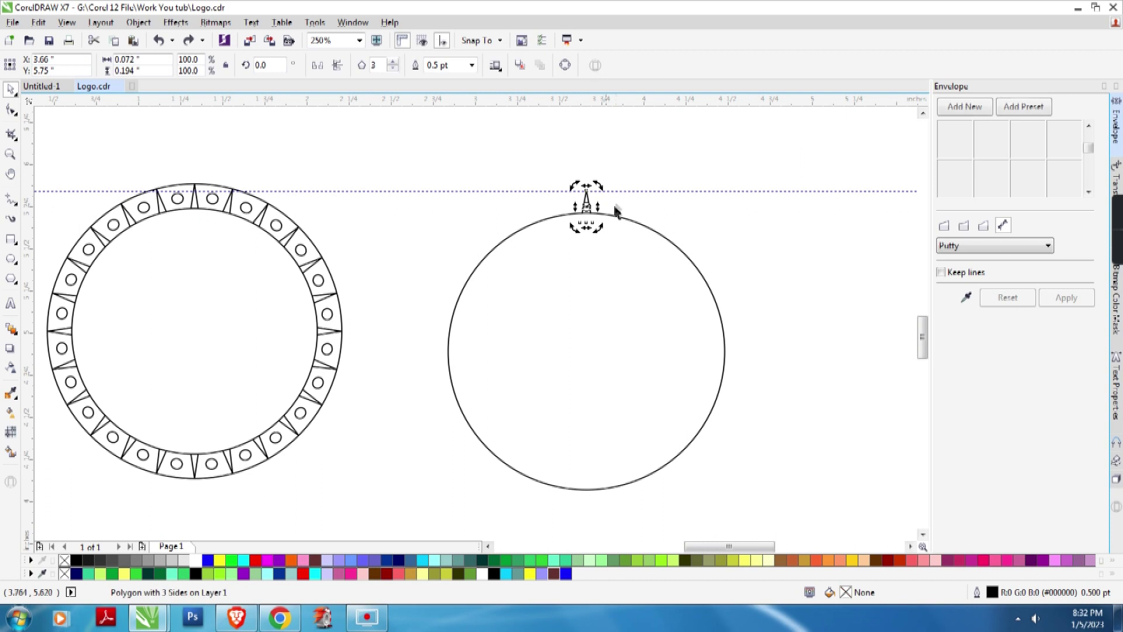
drag(584, 286, 585, 364)
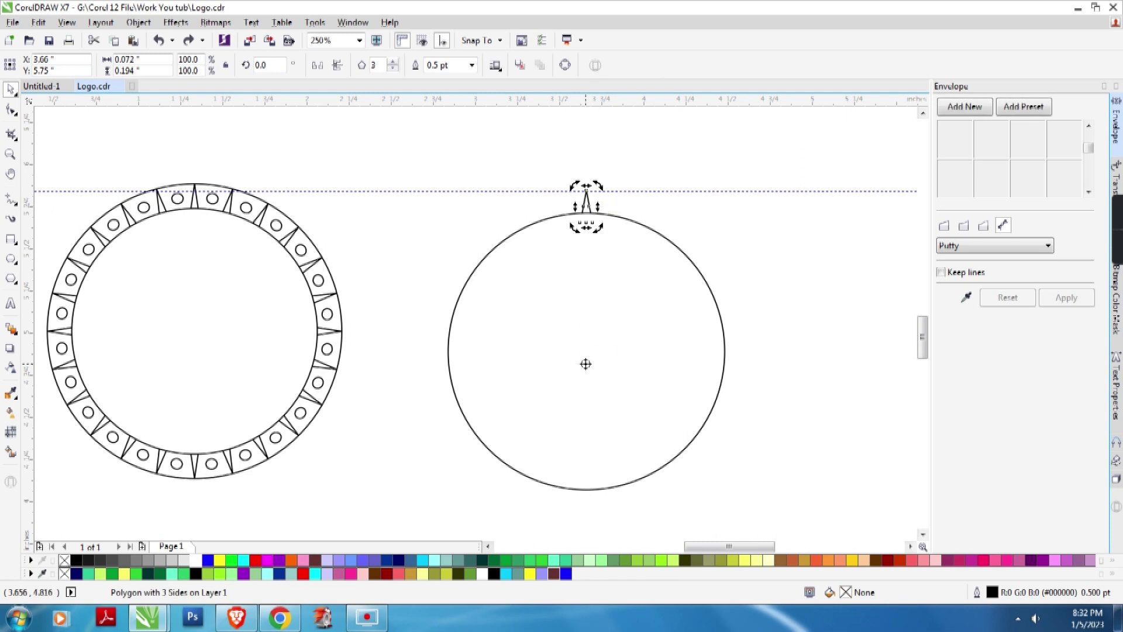
- Leave a 15° rotated copy of the triangle and repeat with Ctrl+R around the circle
drag(599, 186, 640, 187)
key(ctrl+z)
right_click(640, 187)
key(ctrl+r)
key(ctrl+r)
key(ctrl+r)
key(ctrl+r)
key(ctrl+r)
key(ctrl+r)
key(ctrl+r)
key(ctrl+r)
key(ctrl+r)
key(ctrl+r)
key(ctrl+r)
key(ctrl+r)
key(ctrl+r)
key(ctrl+r)
key(ctrl+r)
key(ctrl+r)
key(ctrl+r)
key(ctrl+r)
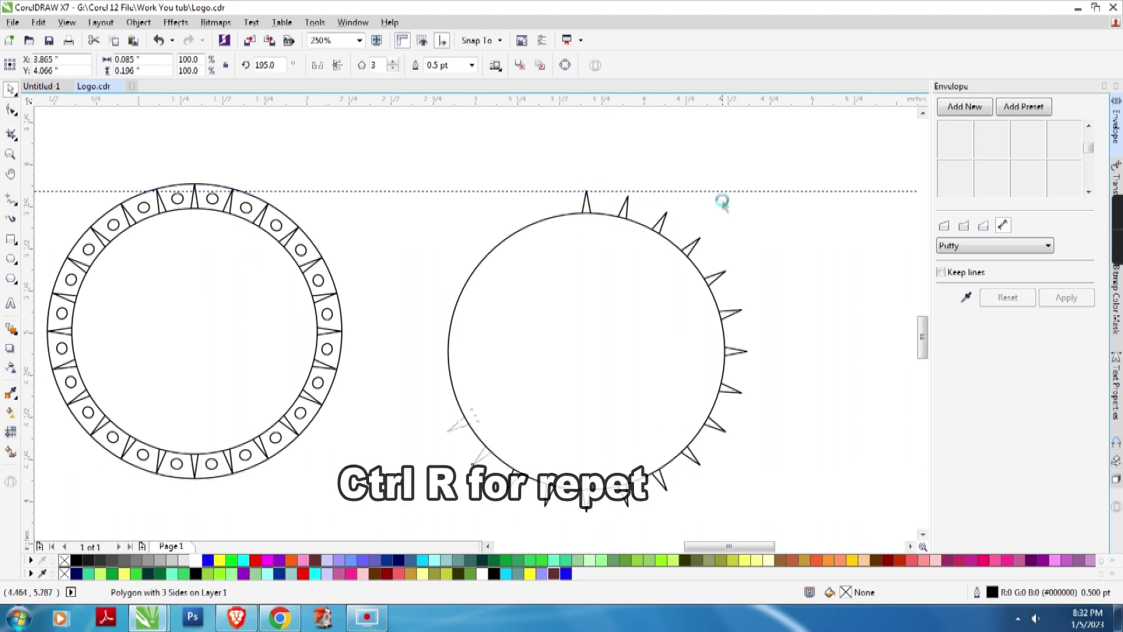
key(ctrl+r)
key(ctrl+r)
key(ctrl+r)
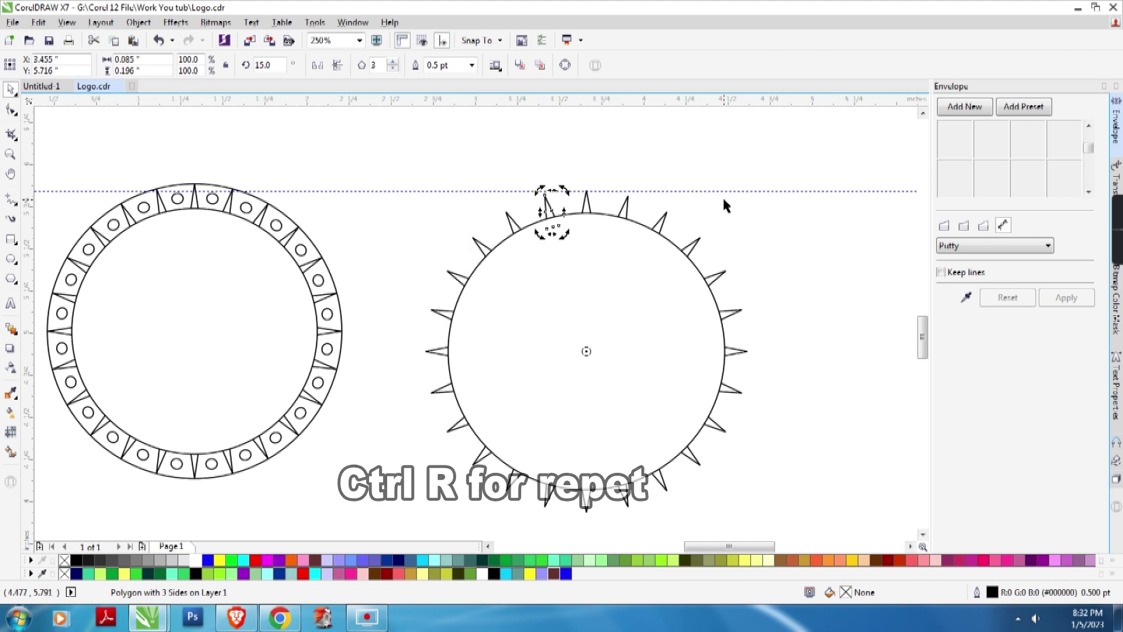
click(738, 184)
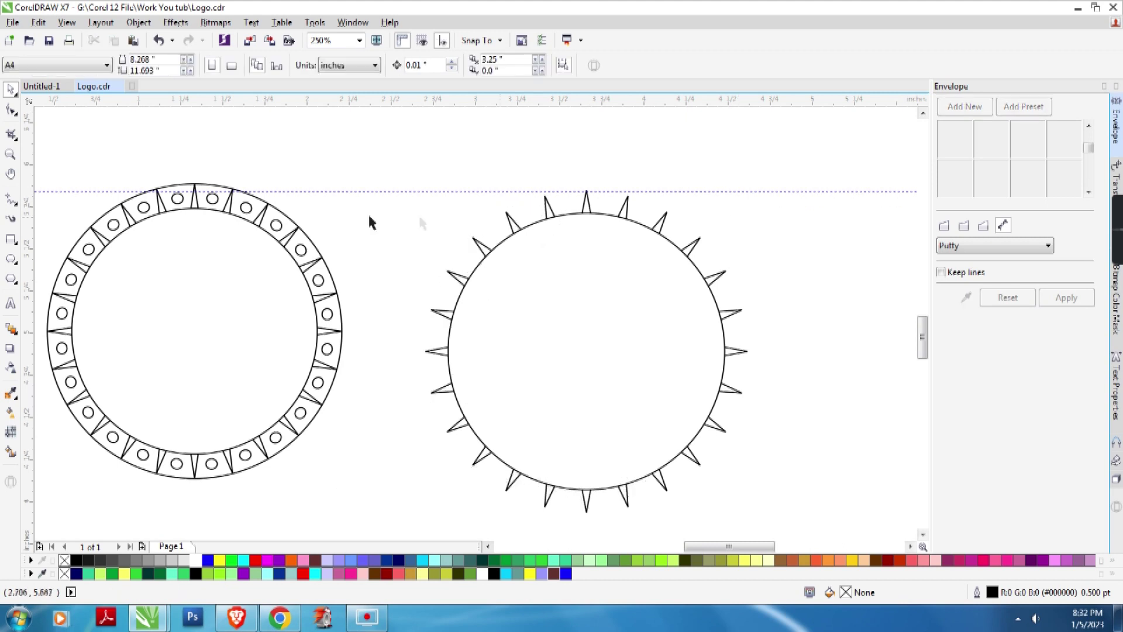
- Draw a small circle between the top spikes and set its rotation centre to the big circle's centre
key(y)
drag(559, 195, 570, 206)
key(space)
key(Delete)
click(14, 266)
scroll(604, 196, up, 2)
drag(515, 197, 542, 224)
key(space)
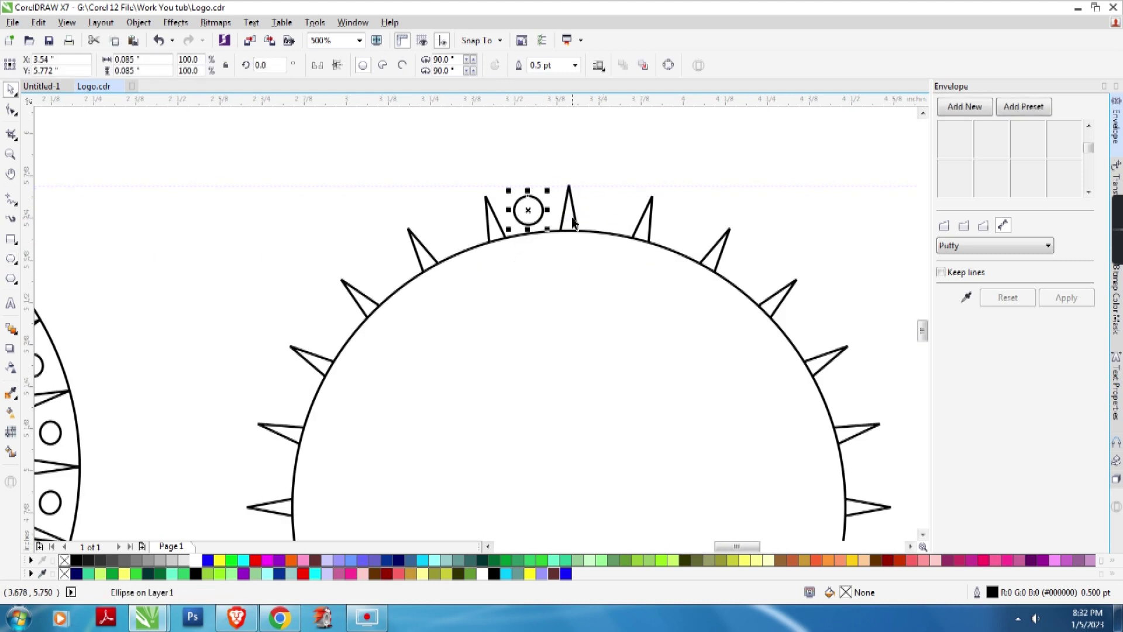
scroll(573, 222, down, 2)
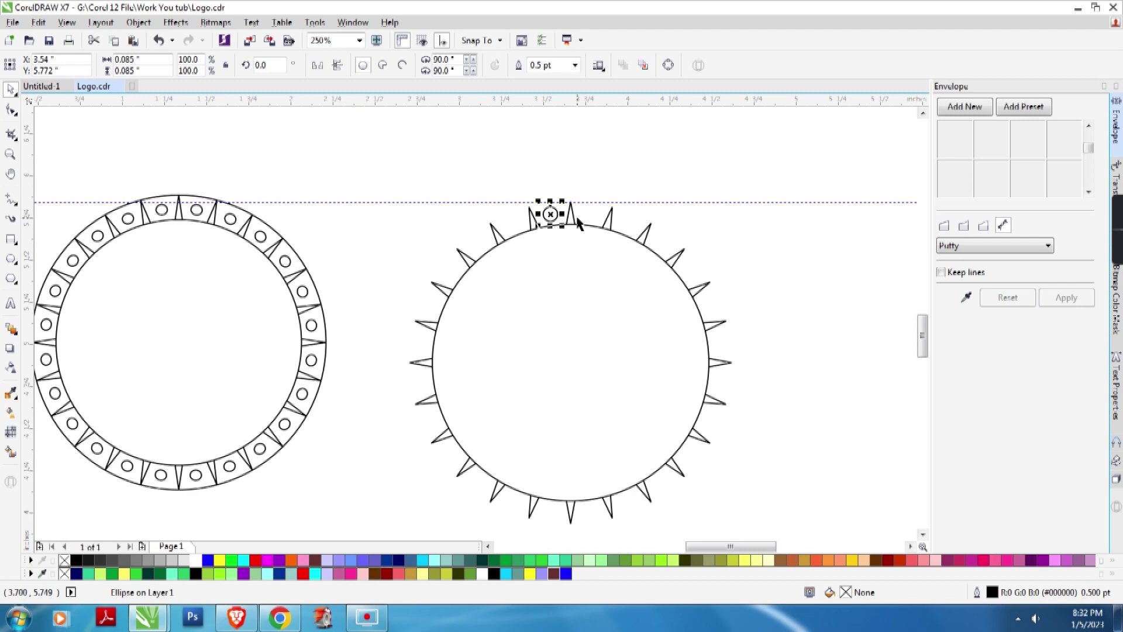
key(space)
click(551, 214)
drag(557, 248, 571, 361)
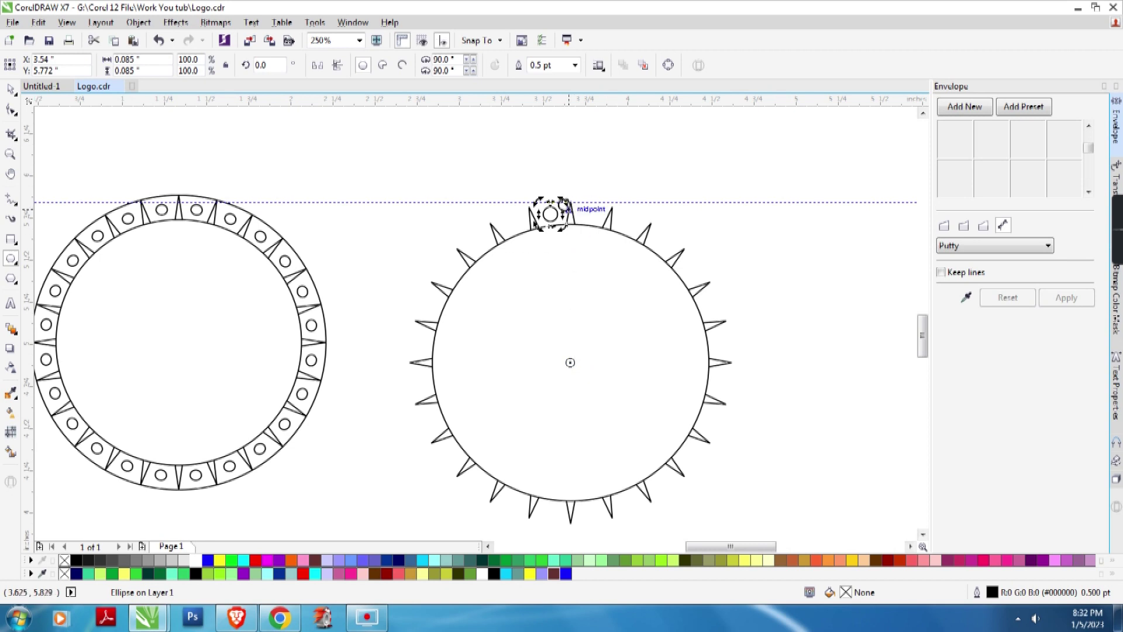
- Rotate-copy the small circle 15° and repeat with Ctrl+R until dots fill every gap
drag(563, 200, 592, 203)
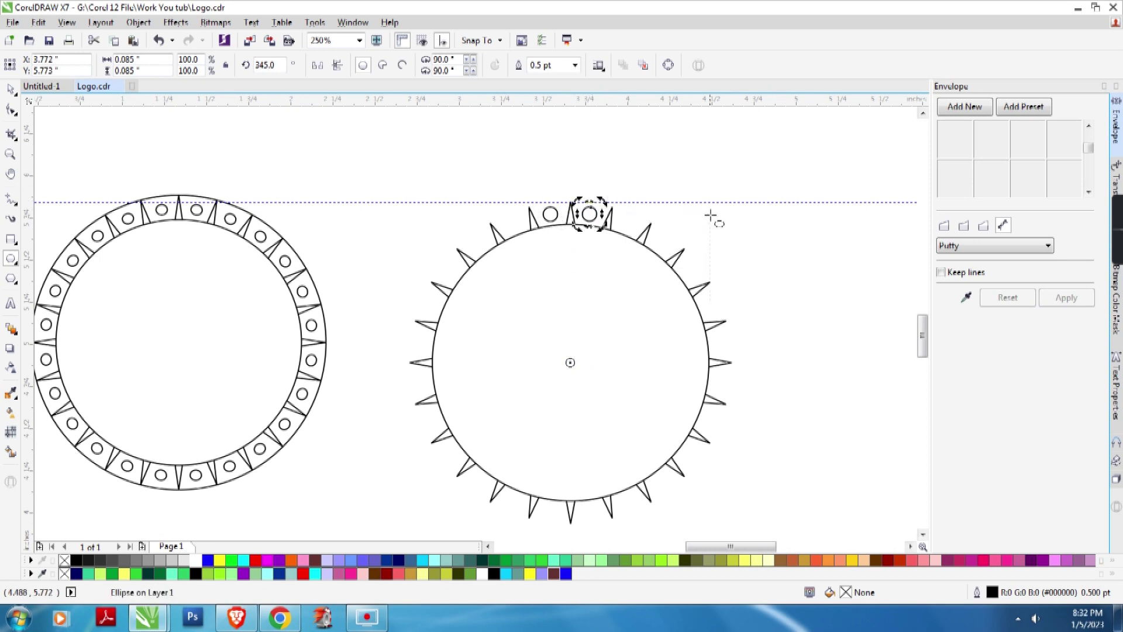
key(ctrl+r)
key(ctrl+r)
key(ctrl+r)
key(ctrl+r)
key(ctrl+r)
key(ctrl+r)
key(ctrl+r)
key(ctrl+r)
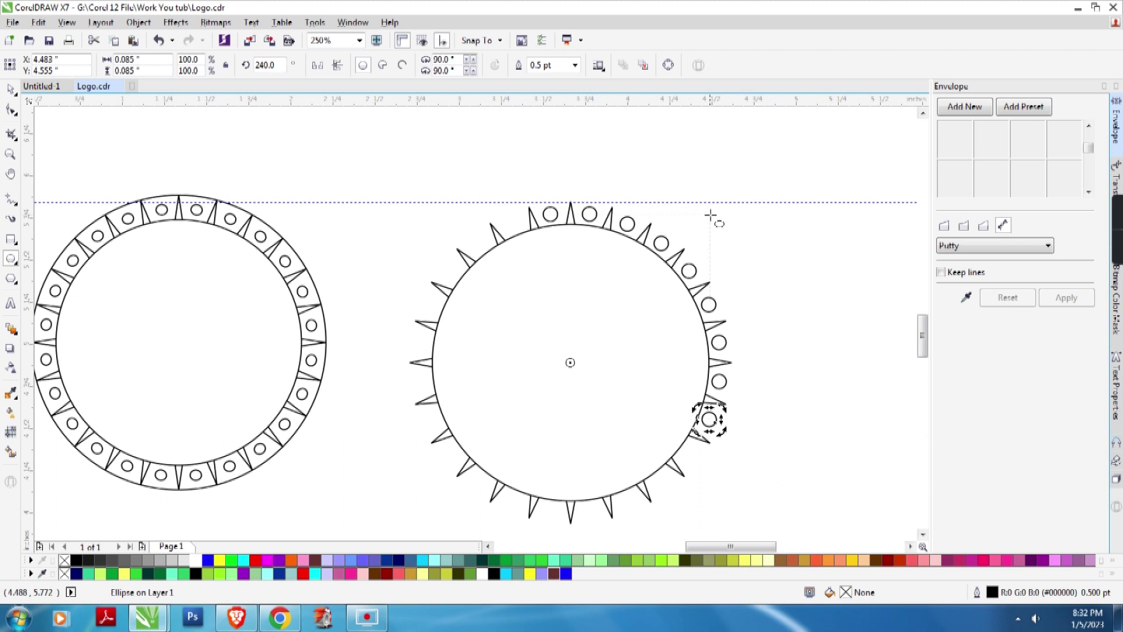
key(ctrl+r)
key(ctrl+r)
key(ctrl+r)
key(ctrl+r)
key(ctrl+r)
key(ctrl+r)
key(ctrl+r)
key(ctrl+r)
key(ctrl+r)
key(ctrl+r)
key(ctrl+r)
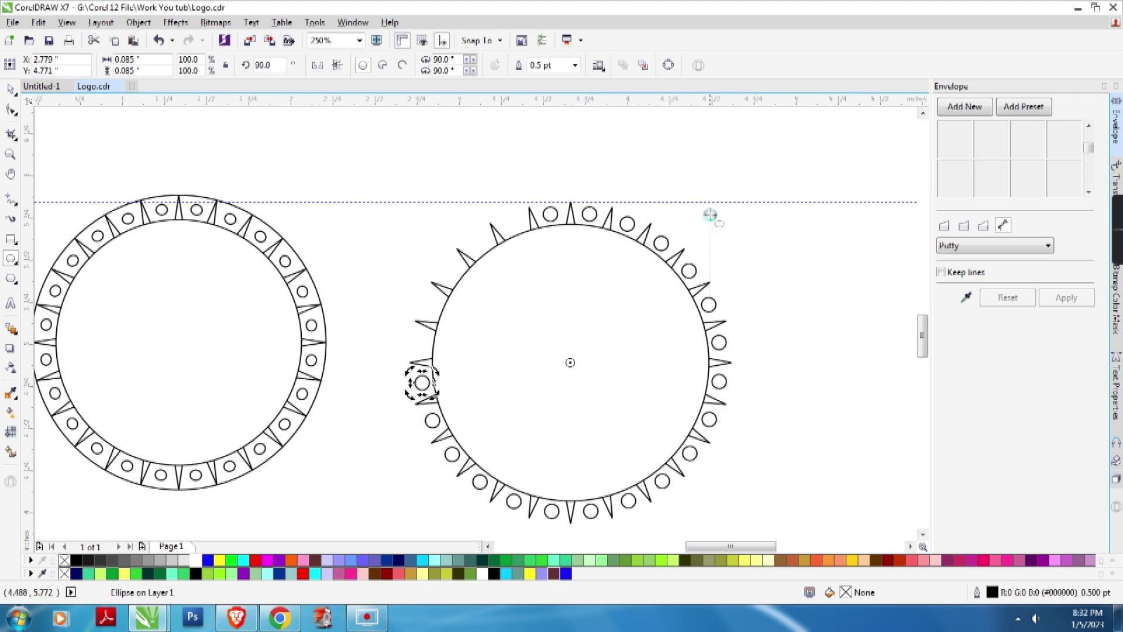
key(ctrl+r)
key(ctrl+r)
key(ctrl+r)
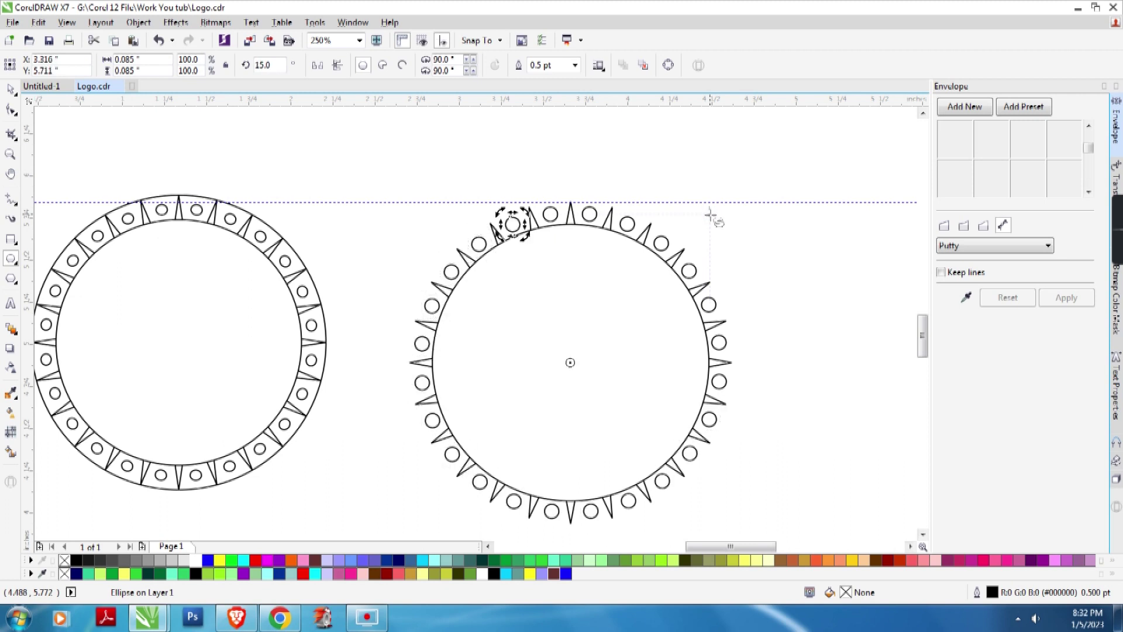
key(space)
click(594, 303)
- Scale the big circle to 116% to enclose the spikes and dots, and select the right ring
drag(712, 218, 743, 201)
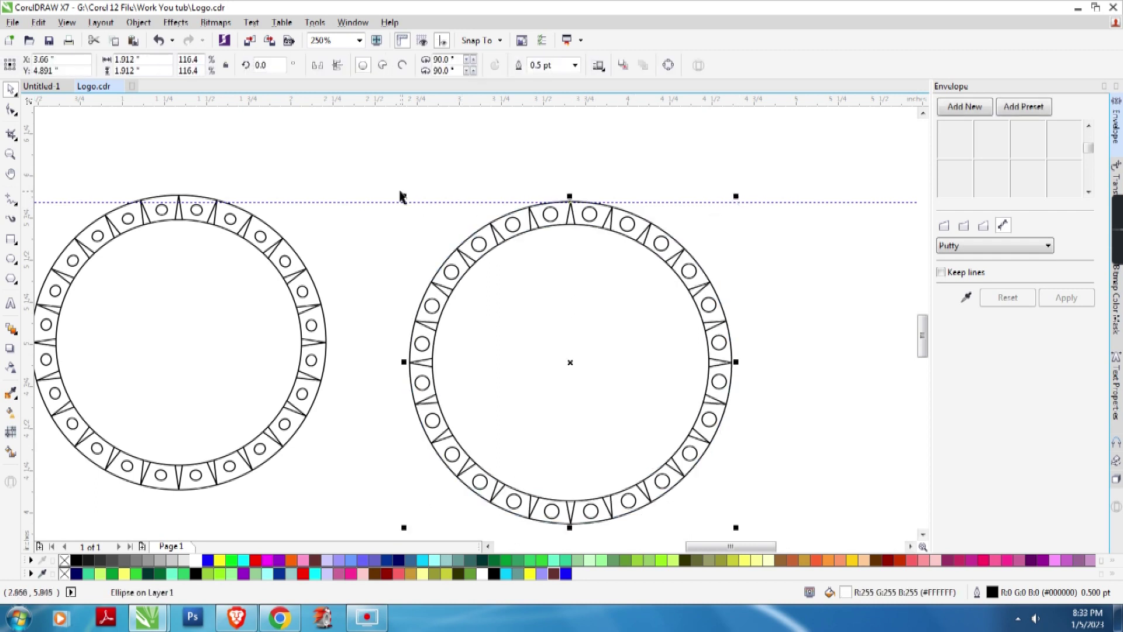
click(351, 170)
drag(351, 169, 778, 553)
scroll(777, 371, down, 1)
drag(817, 266, 578, 473)
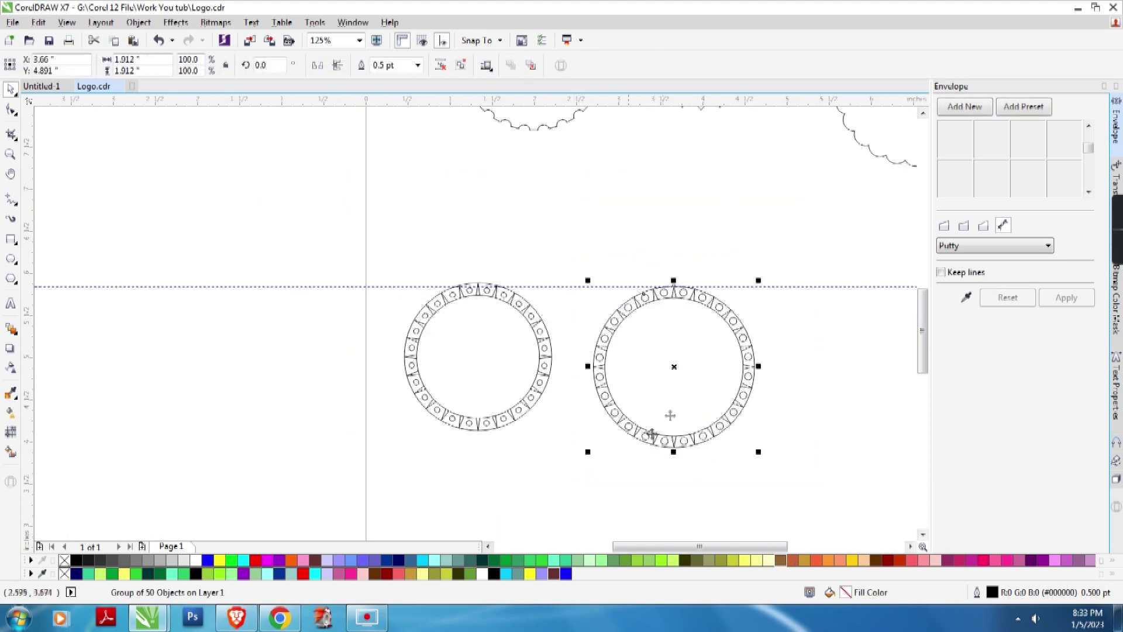
- Select both finished rings and drag them left beside the other borders
drag(721, 433, 721, 432)
drag(785, 242, 362, 448)
scroll(503, 412, down, 1)
scroll(503, 412, down, 2)
drag(502, 409, 85, 310)
- Group the dotted ring's 14 objects and move it down onto the page
click(501, 401)
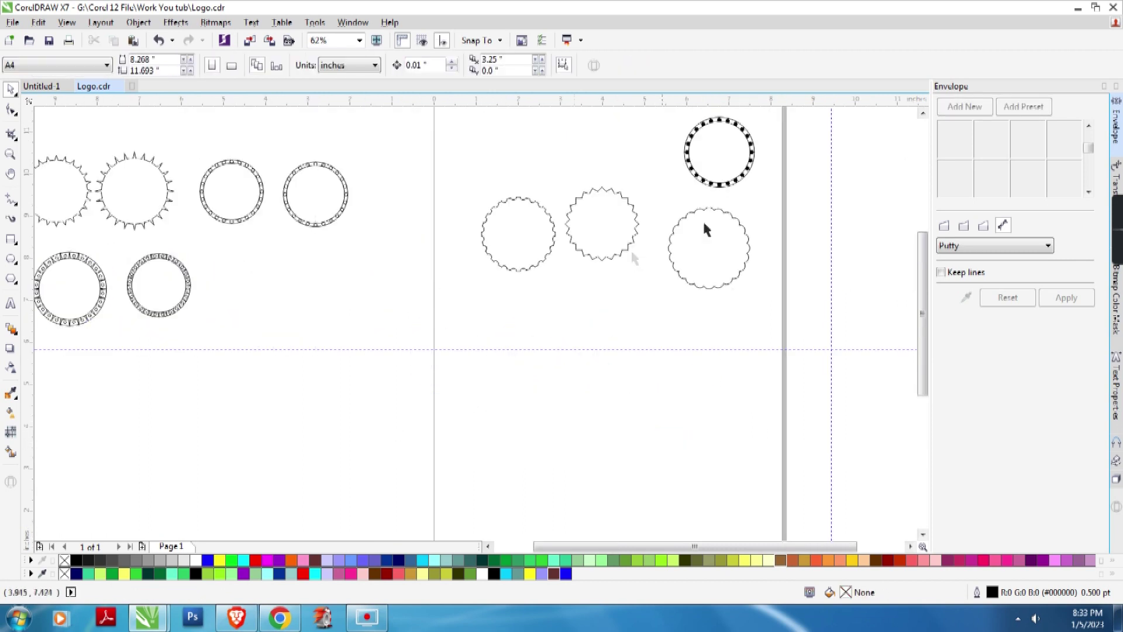
click(717, 144)
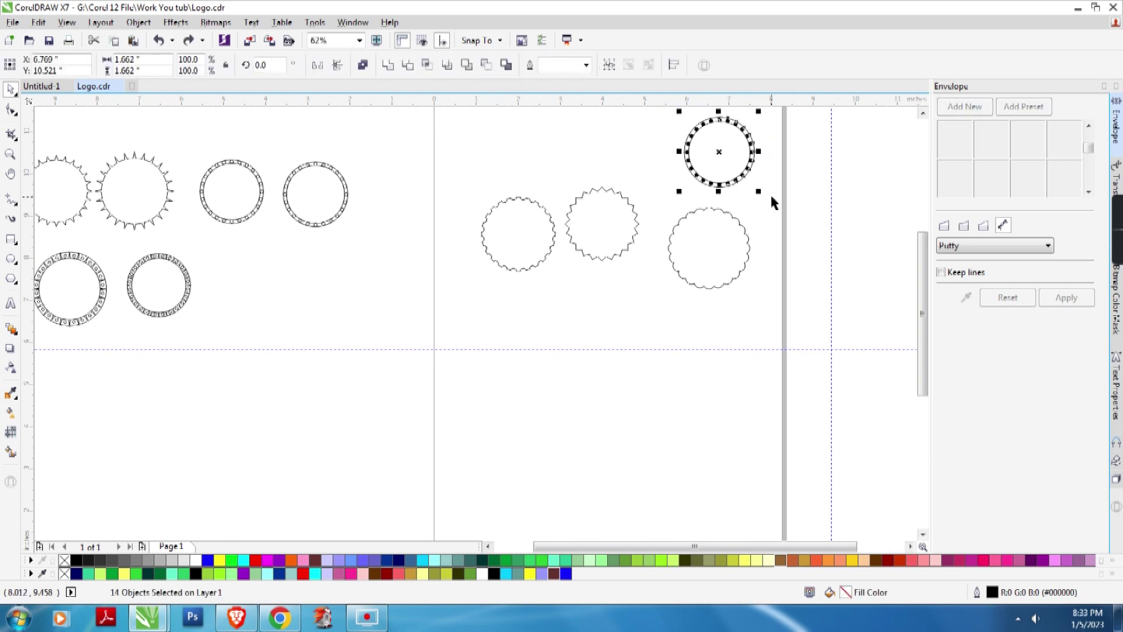
key(ctrl+g)
drag(722, 150, 494, 380)
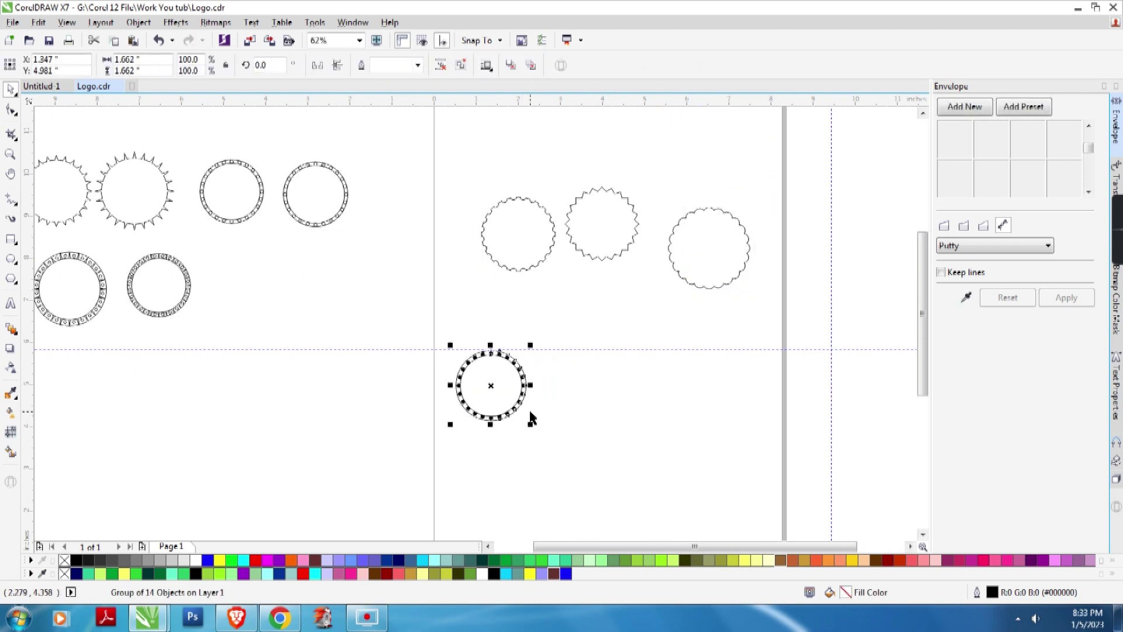
scroll(530, 412, up, 2)
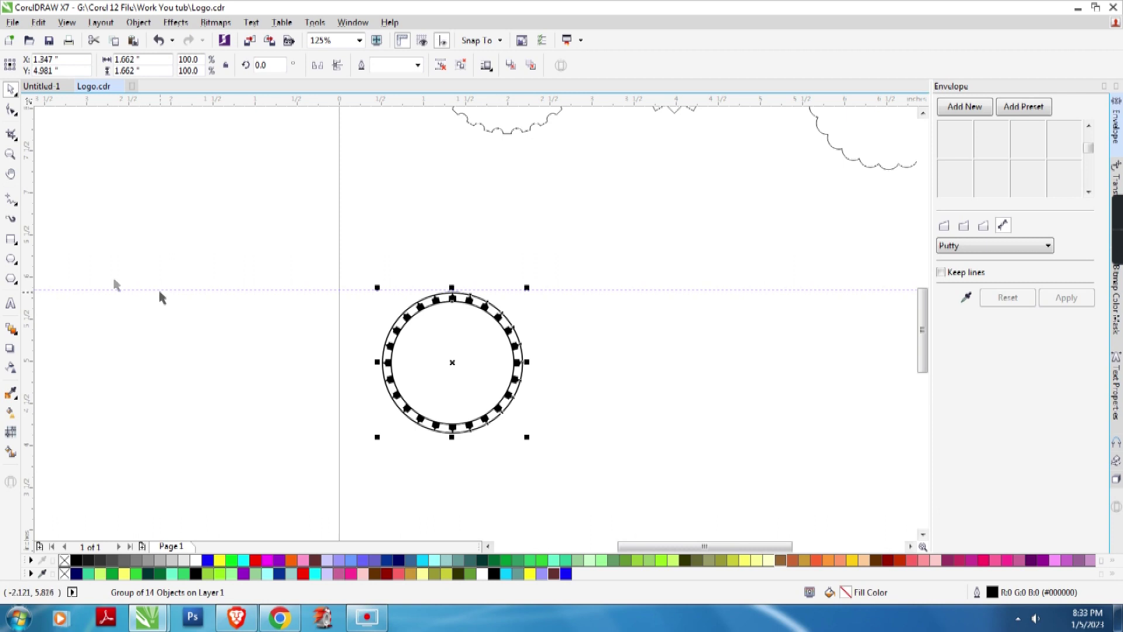
- Draw a new plain 1.662-inch circle to the right of the dotted ring
click(11, 259)
drag(601, 293, 736, 424)
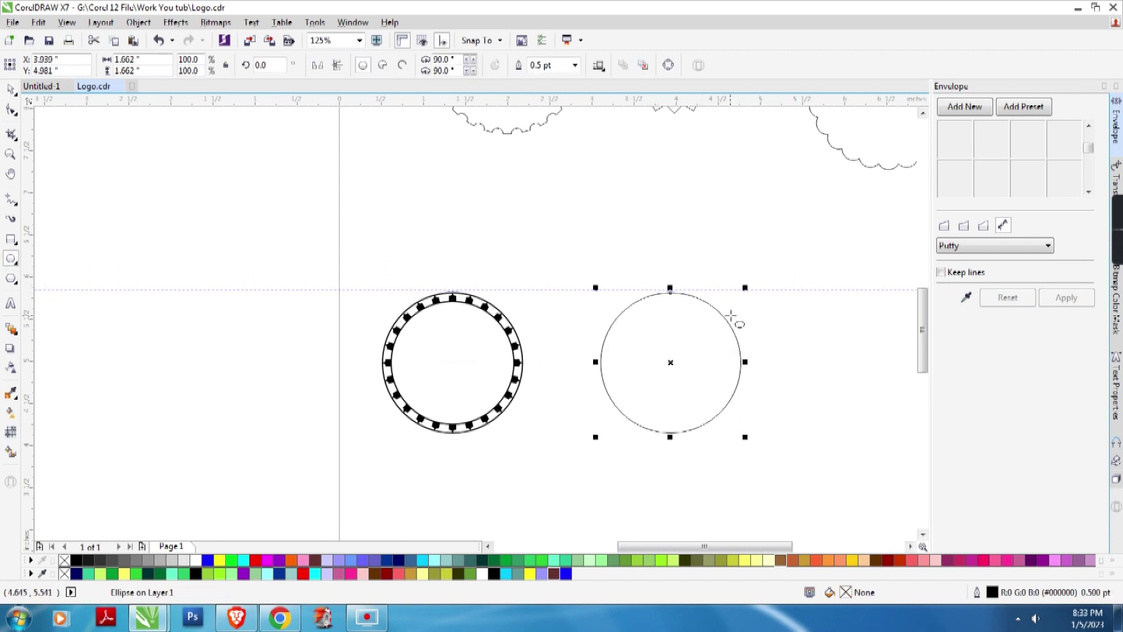
click(600, 261)
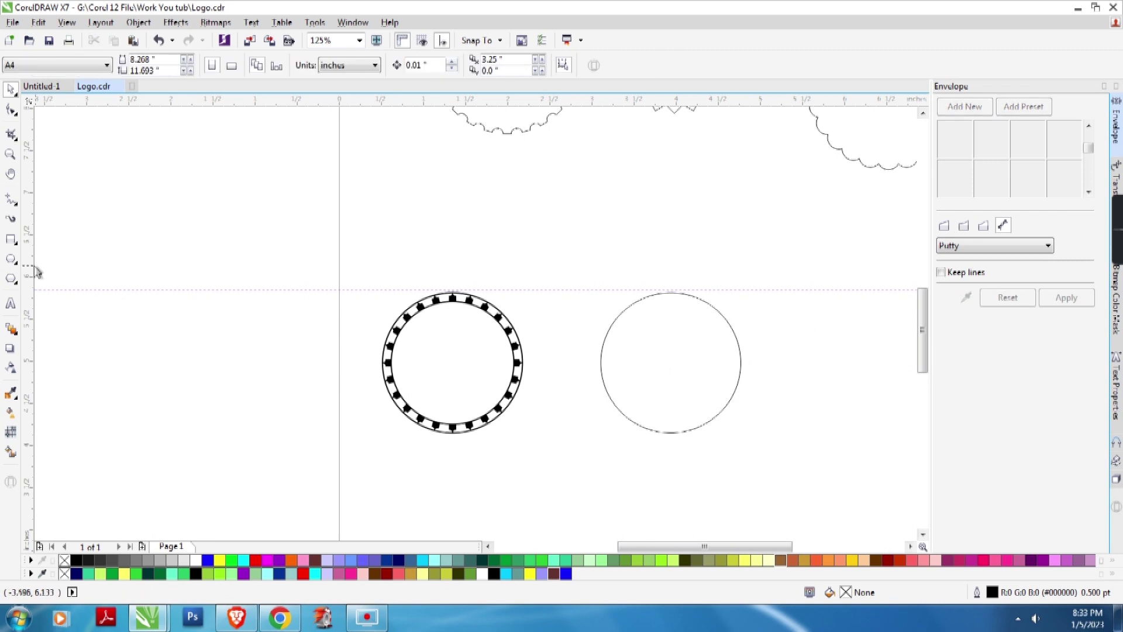
- Draw a thin bar, stretch it past the circle's top and bottom, and halve its width
click(13, 242)
drag(659, 289, 674, 413)
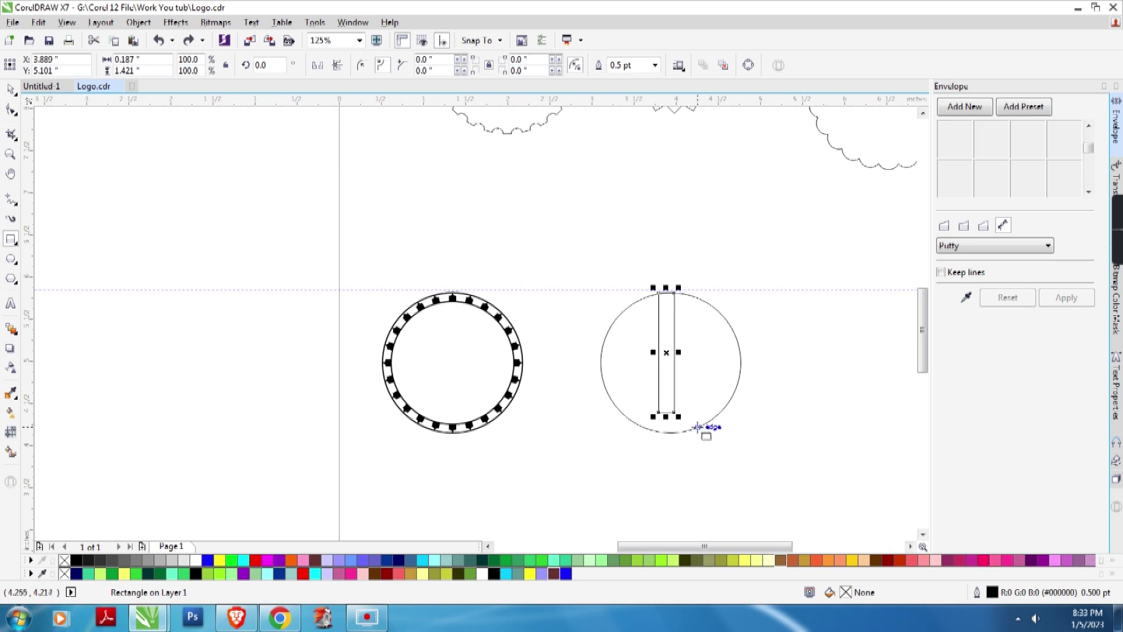
scroll(698, 426, up, 1)
drag(636, 402, 646, 468)
drag(635, 157, 635, 130)
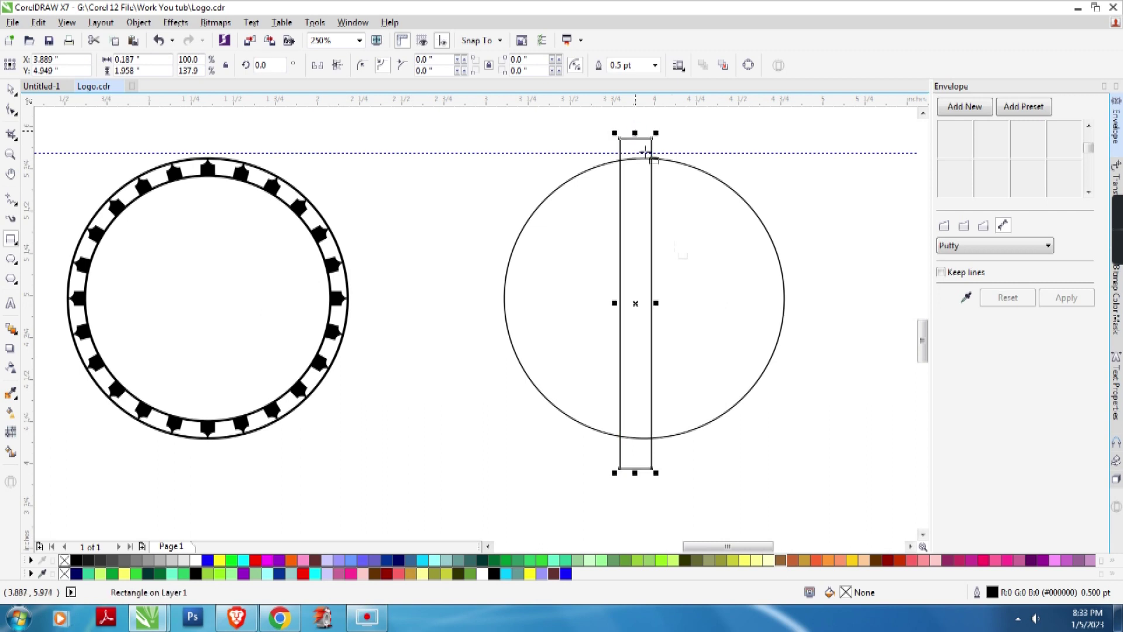
drag(651, 305, 622, 304)
- Centre the bar on the circle at the page centre, then move the triangle ring closer
key(space)
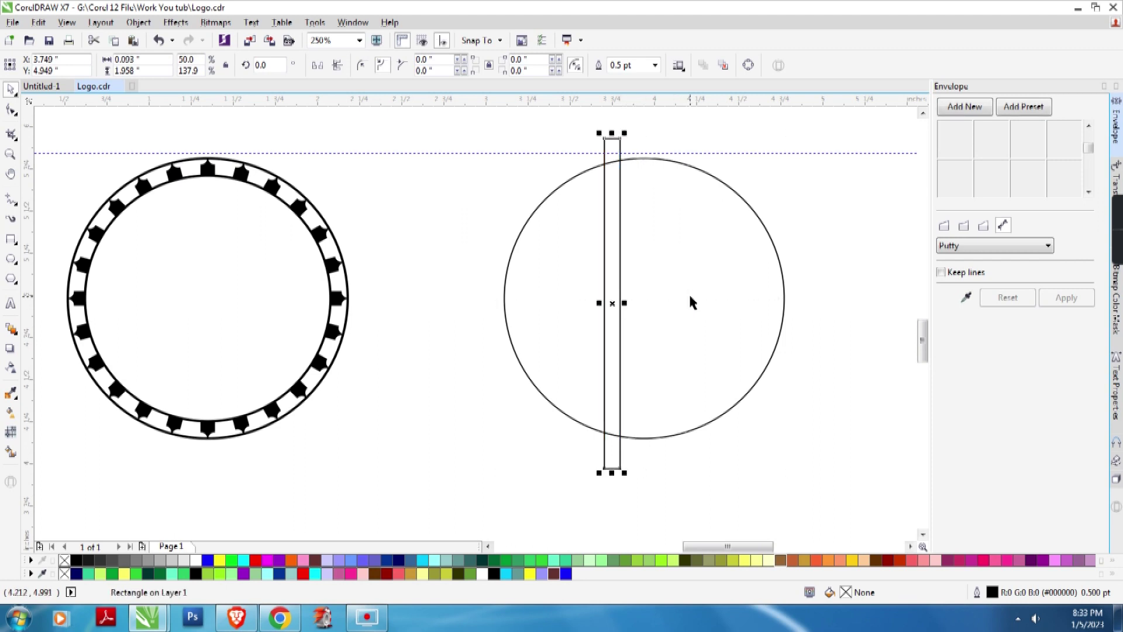
shift+click(728, 298)
key(c)
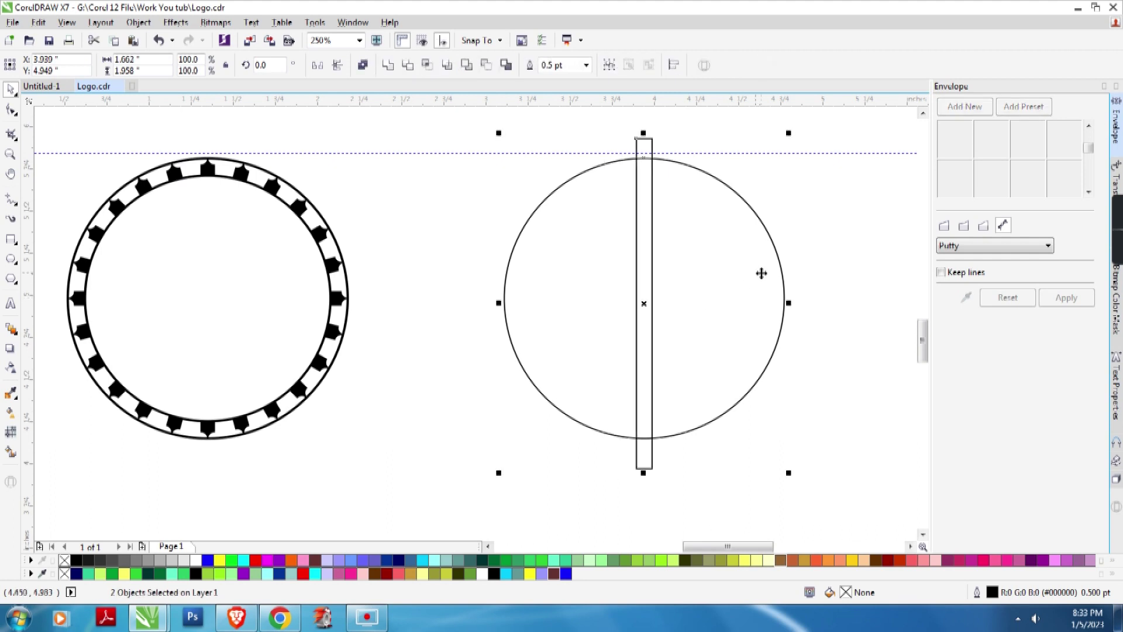
key(p)
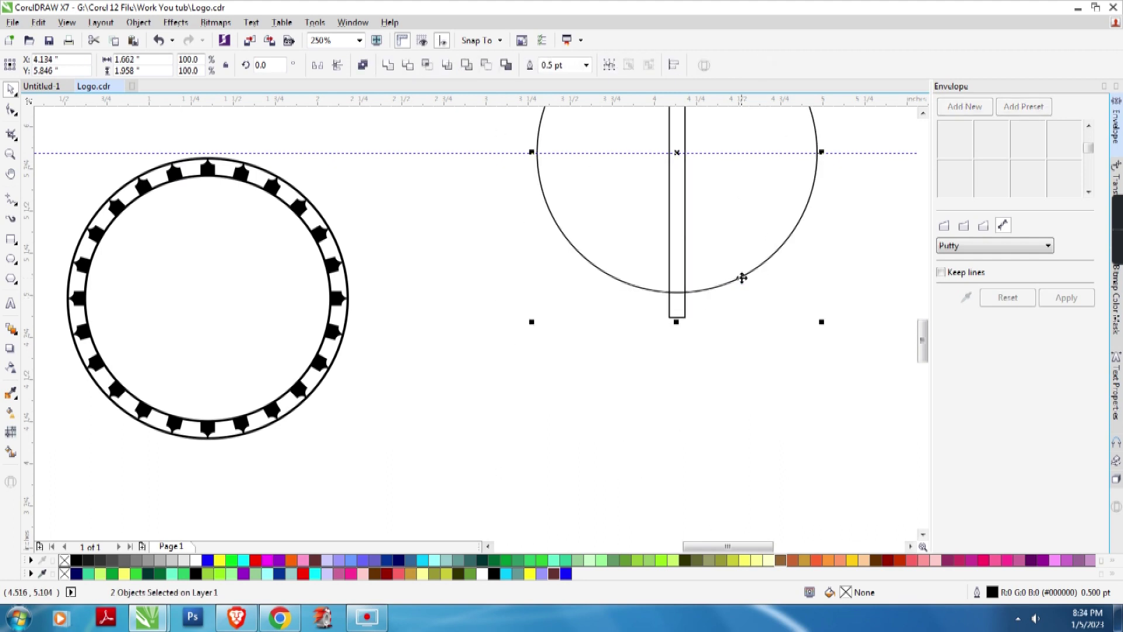
mouse_move(922, 341)
mouse_down()
mouse_move(923, 310)
mouse_move(922, 325)
mouse_up()
click(304, 421)
drag(304, 421, 416, 250)
- Give the thin bar scooped corners of 0.047"
click(846, 206)
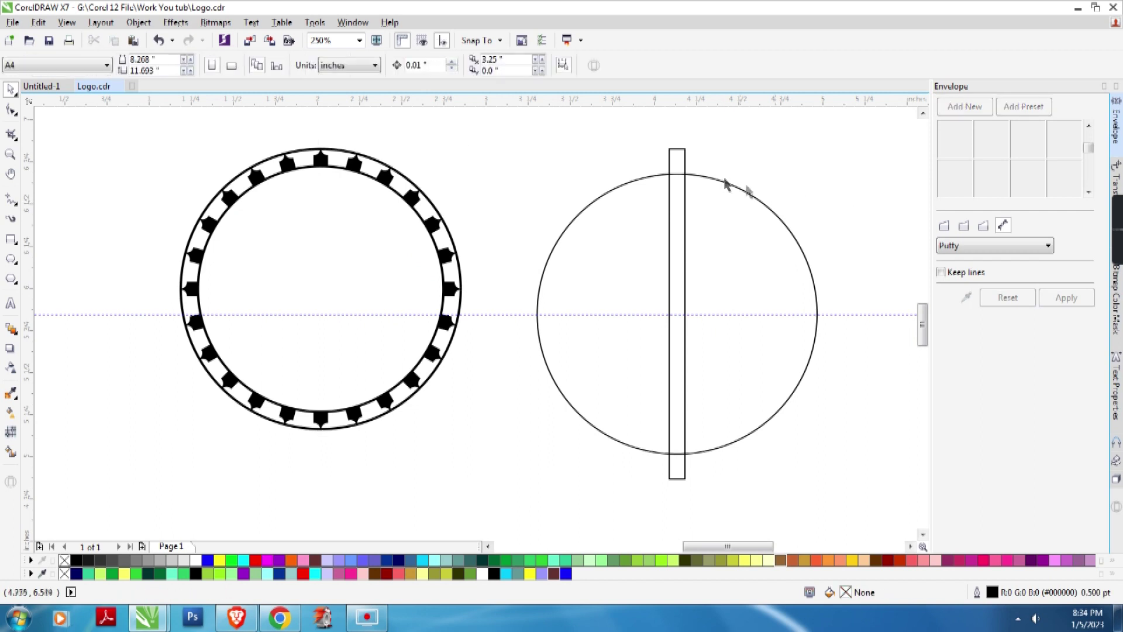
click(684, 164)
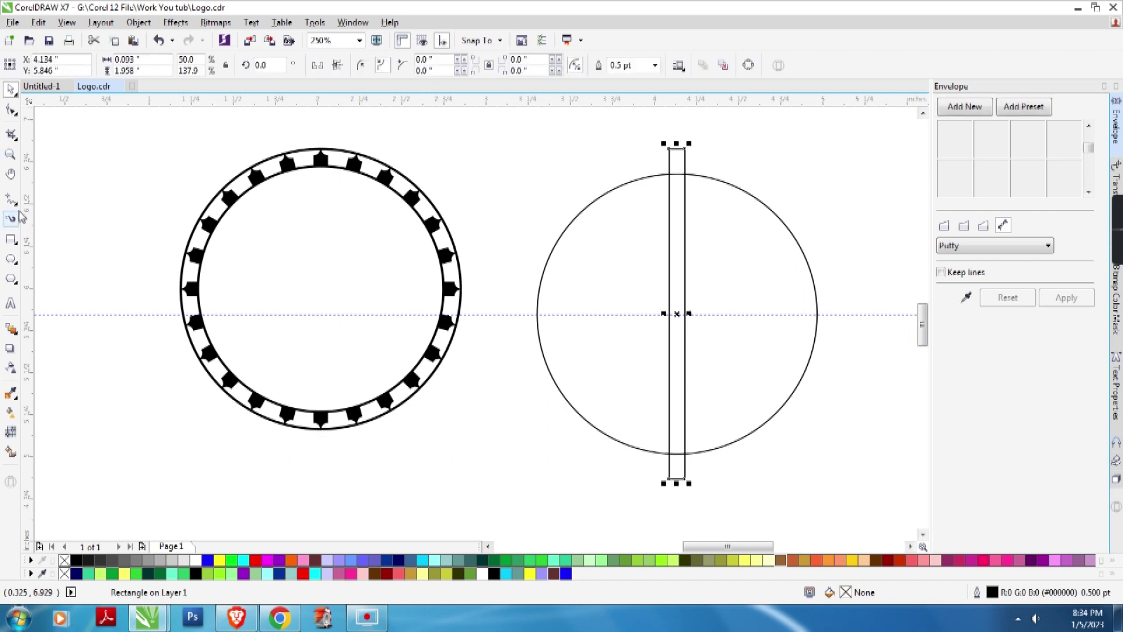
click(12, 111)
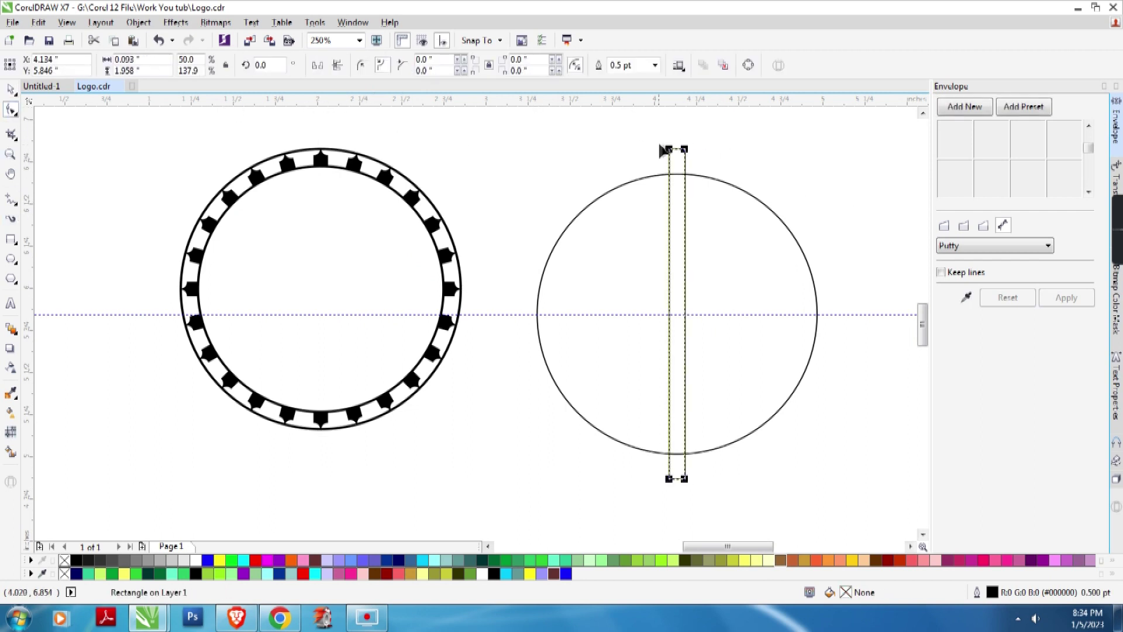
drag(671, 152, 684, 149)
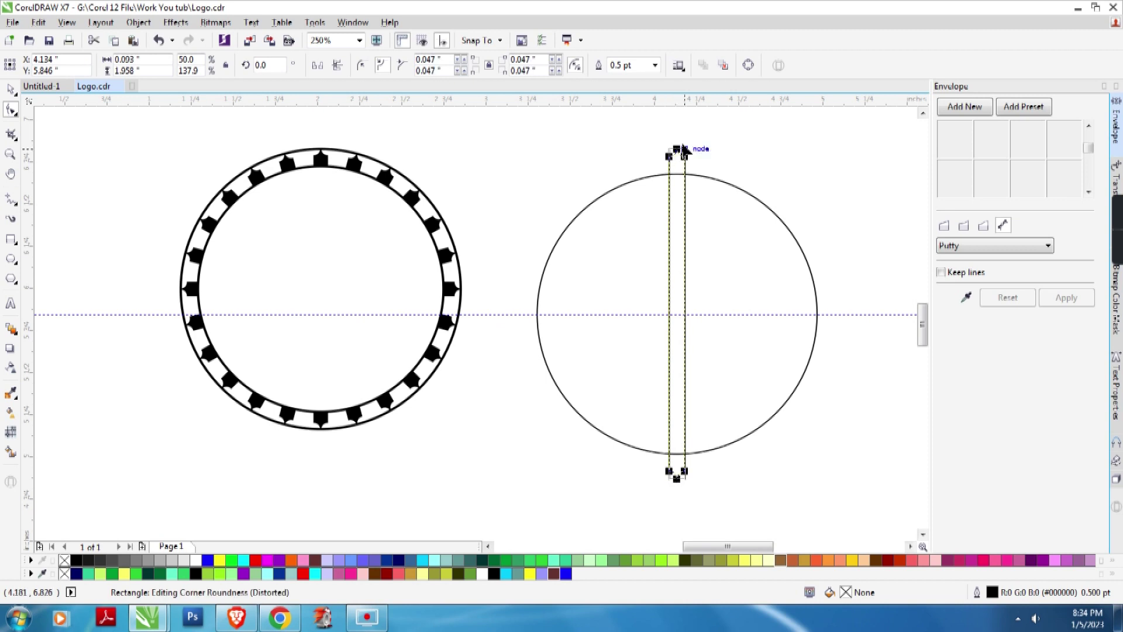
key(space)
- Fill the bar black, shorten it to 1.884" tall, and send it behind the circle
click(739, 188)
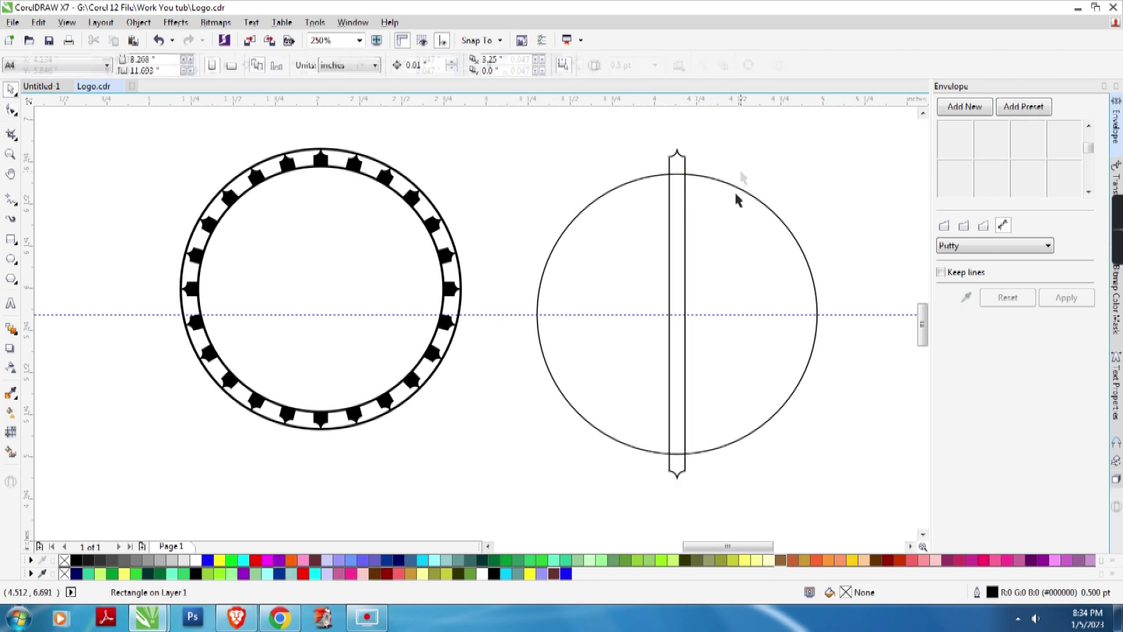
click(679, 262)
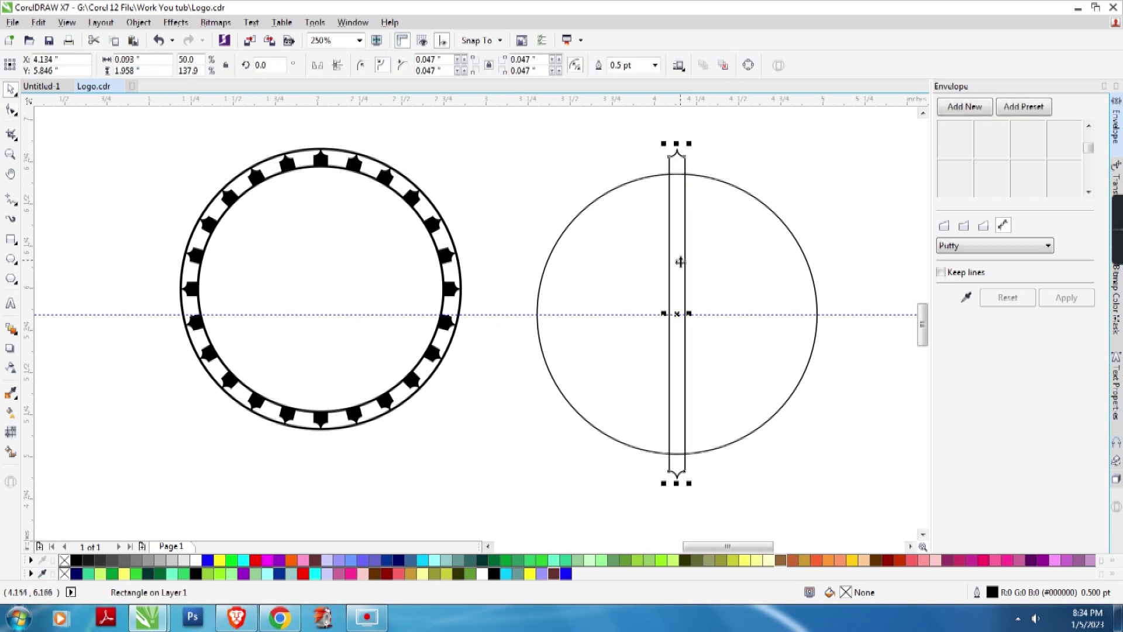
click(76, 559)
scroll(721, 497, up, 3)
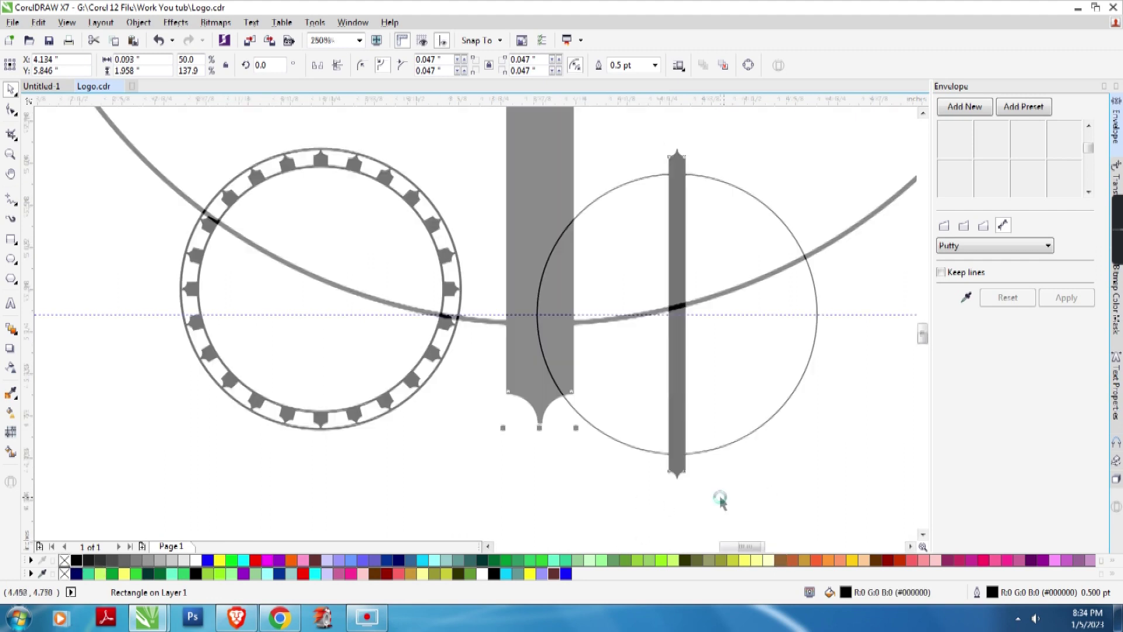
drag(539, 428, 539, 403)
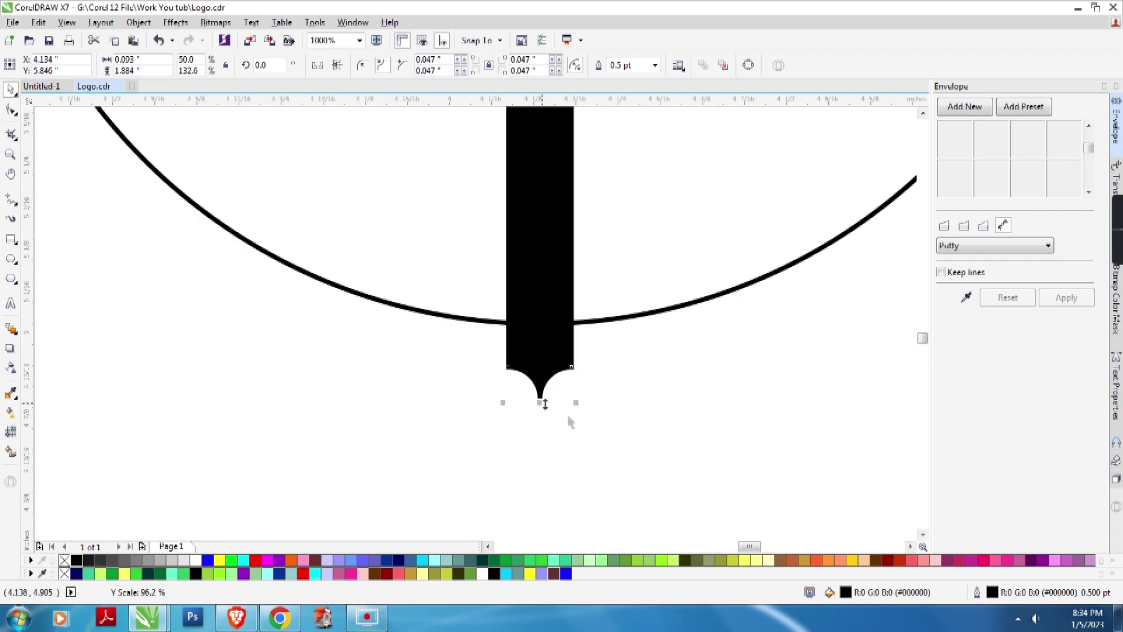
scroll(588, 427, down, 2)
key(shift+Page_Down)
click(695, 333)
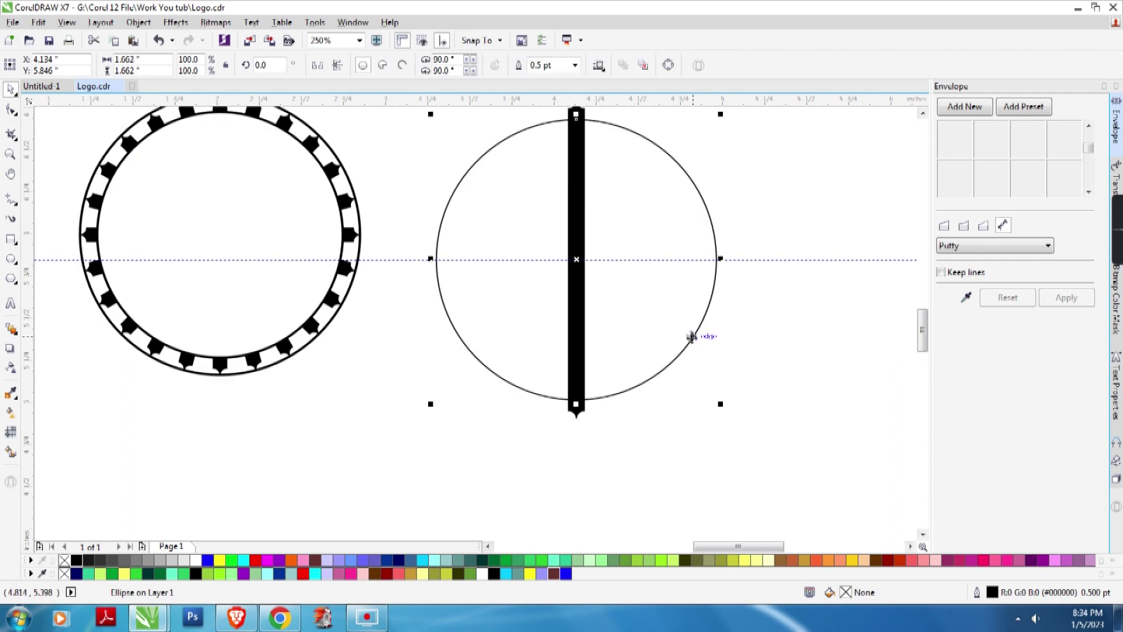
- Fill the circle white and ring it with black bar copies rotated every 15°
click(200, 559)
scroll(744, 368, down, 2)
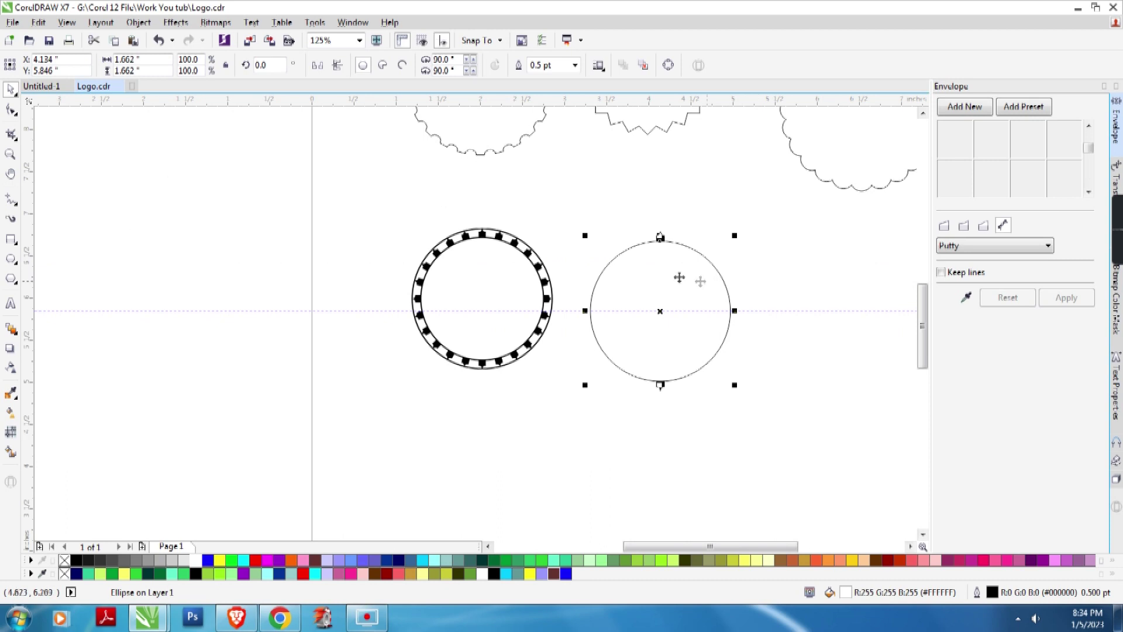
scroll(679, 277, up, 2)
click(648, 202)
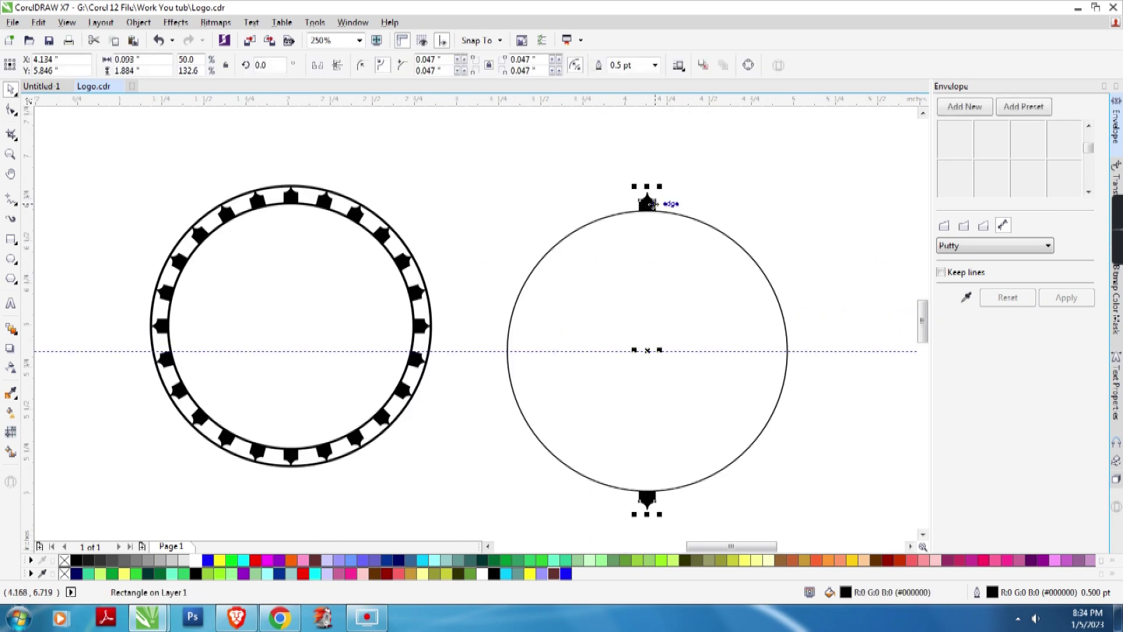
click(649, 203)
drag(661, 187, 694, 191)
right_click(694, 191)
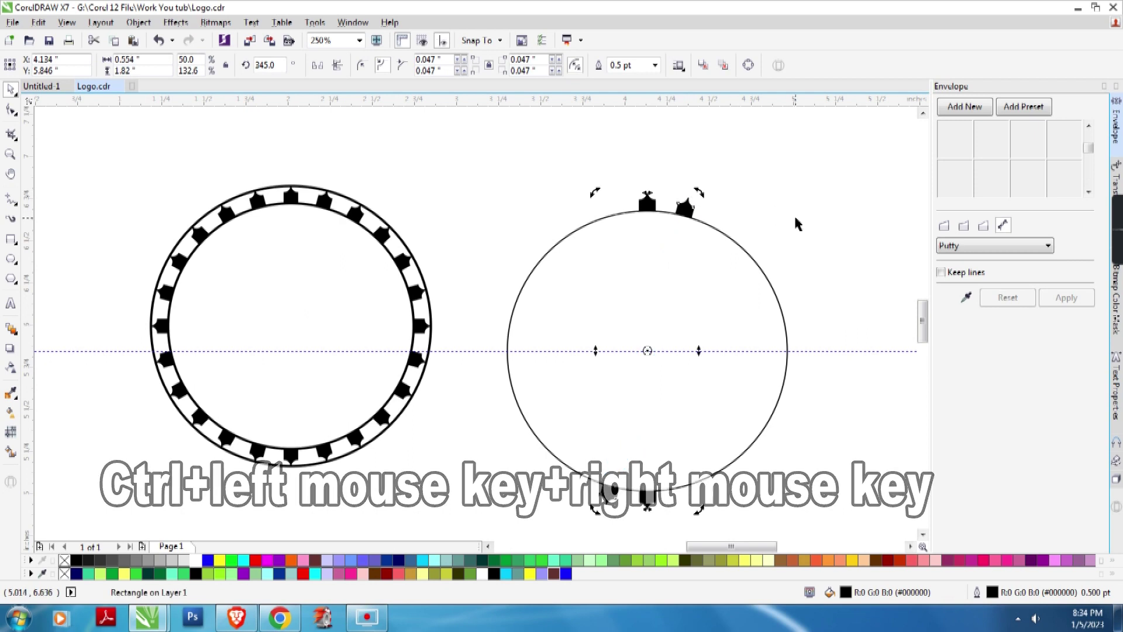
key(ctrl+r)
key(ctrl+r)
key(ctrl+r)
key(ctrl+r)
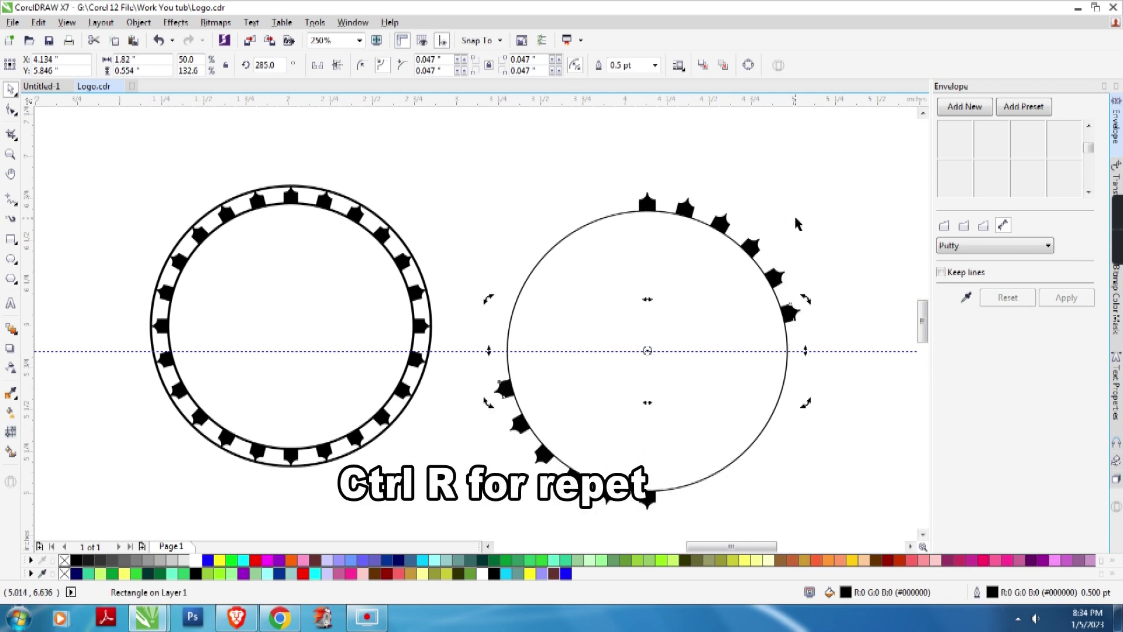
key(ctrl+r)
key(ctrl+r)
key(ctrl+r)
key(ctrl+r)
key(ctrl+r)
key(ctrl+r)
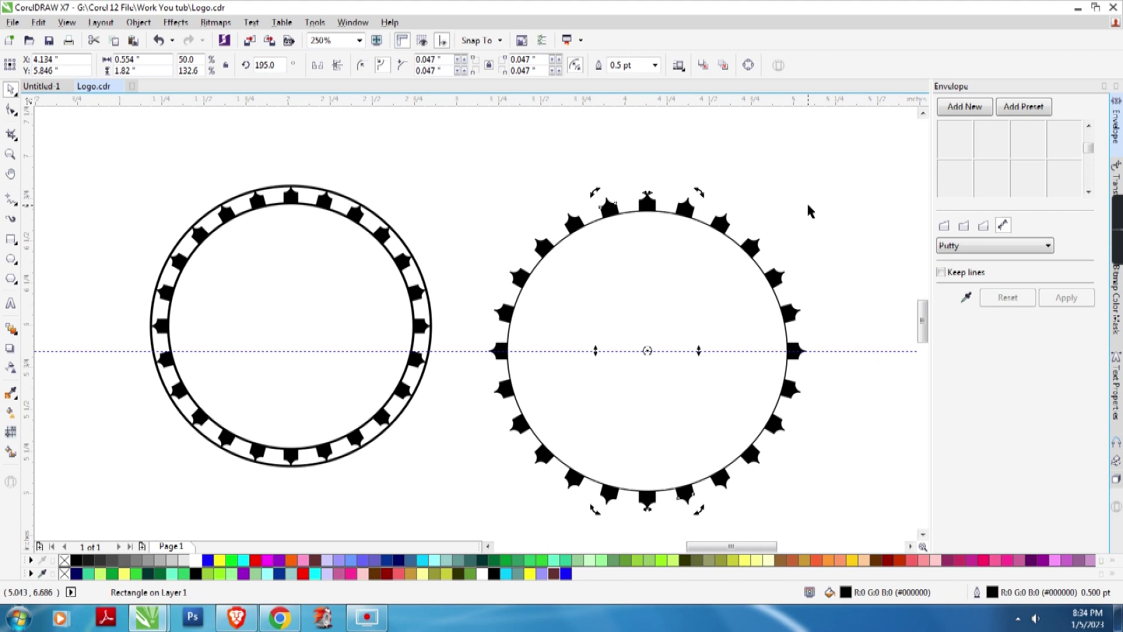
- Enlarge the circle to 113.4% around its centre and select both finished rings
click(809, 210)
click(714, 288)
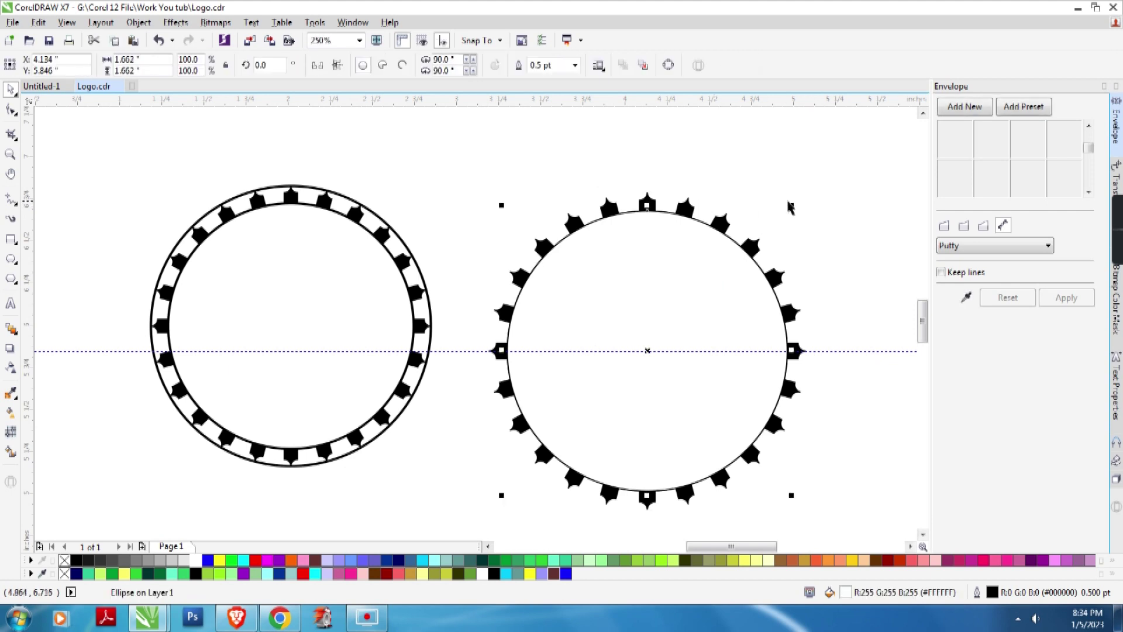
drag(790, 205, 811, 186)
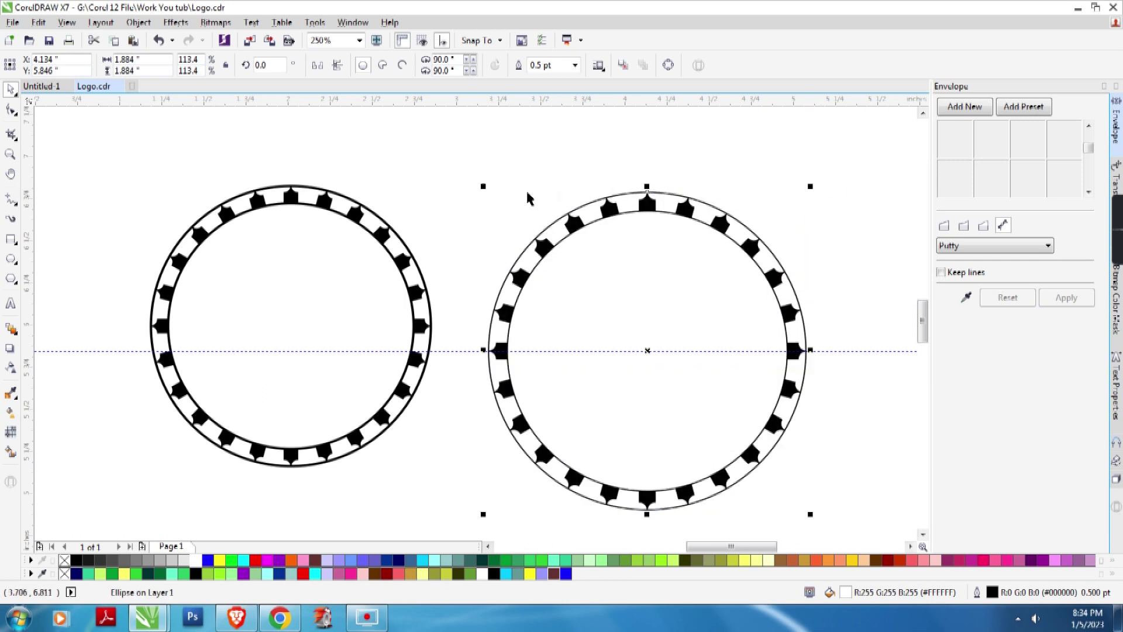
click(472, 166)
drag(473, 166, 839, 528)
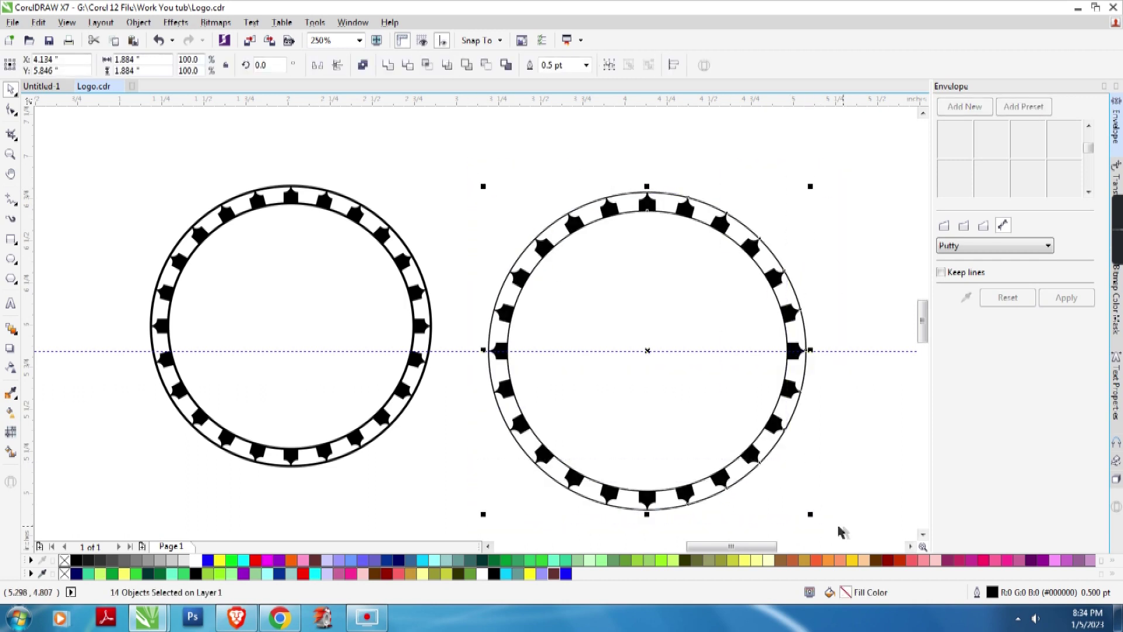
scroll(736, 459, down, 2)
scroll(737, 456, down, 2)
drag(543, 369, 577, 215)
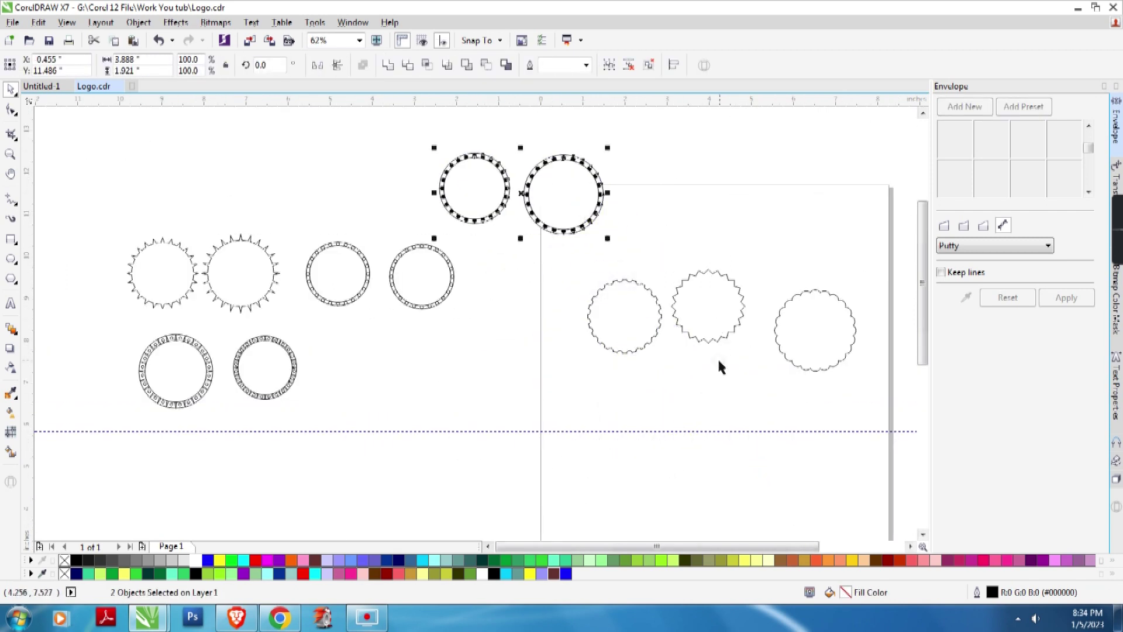
scroll(717, 357, up, 2)
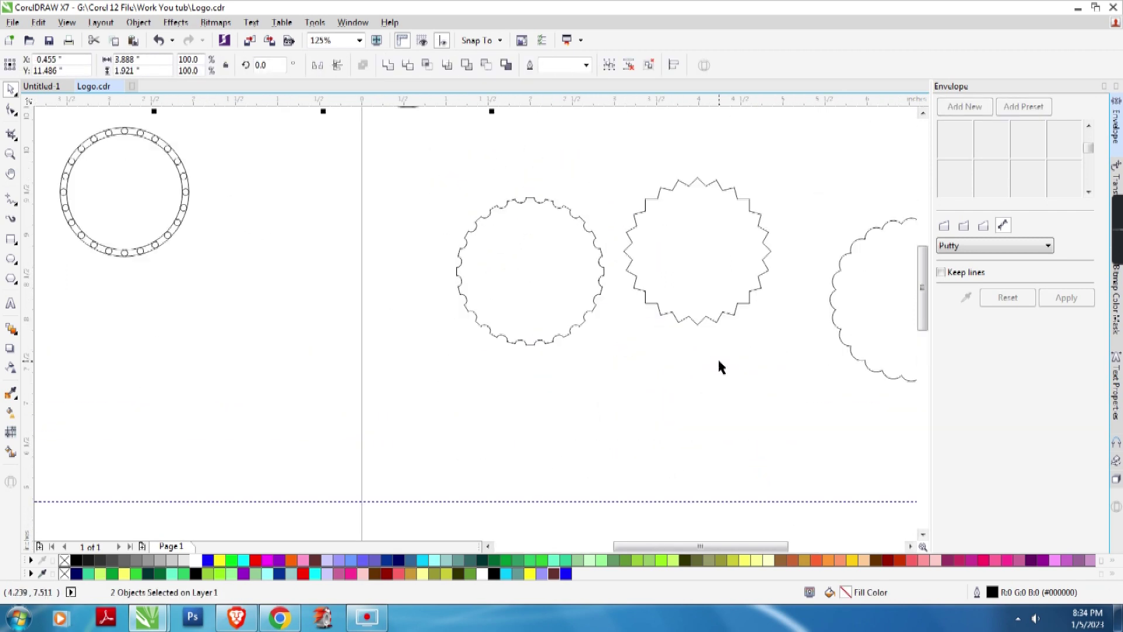
- Draw a 0.175 × 1.65-inch bar, move the wavy circle down-left and the bar right
click(10, 239)
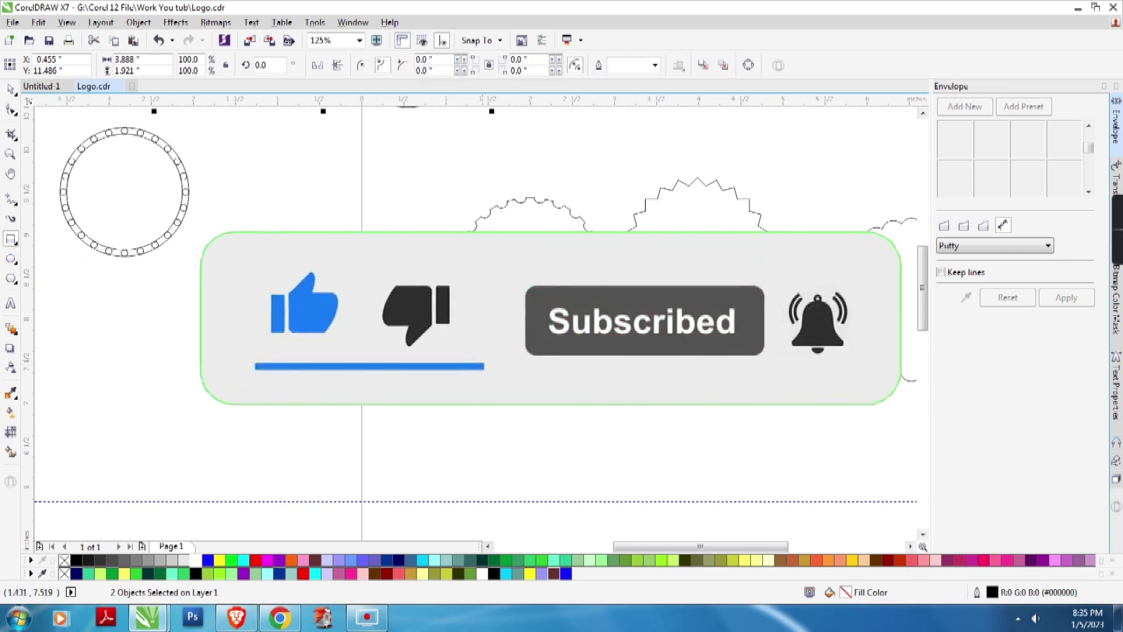
drag(478, 373, 492, 511)
key(F10)
drag(531, 282, 418, 306)
key(space)
drag(512, 283, 352, 441)
drag(480, 431, 551, 430)
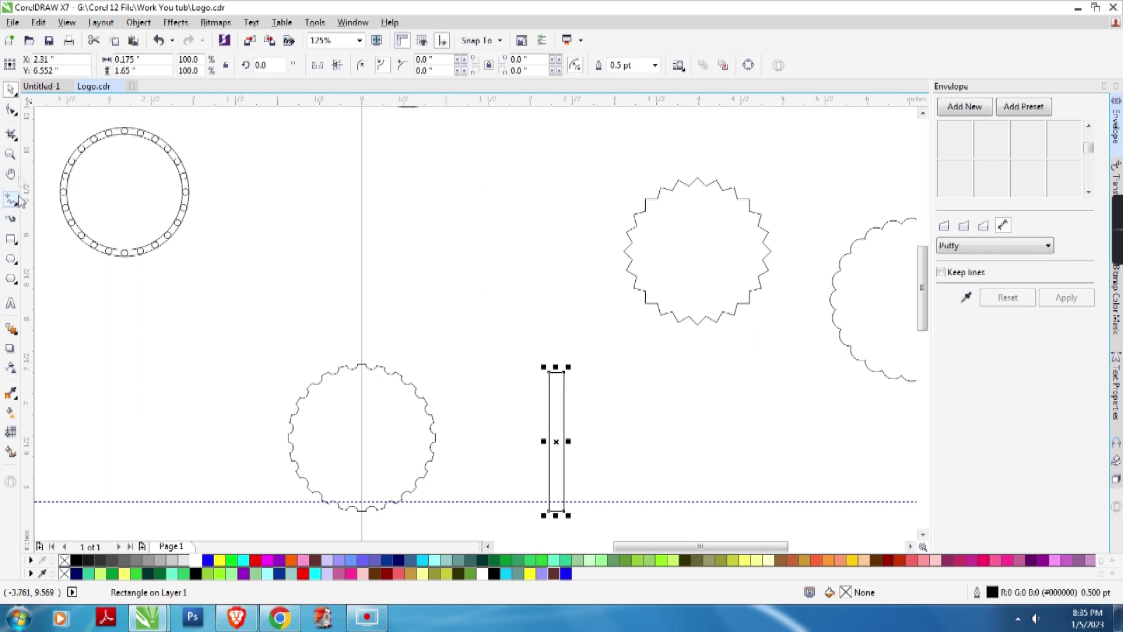
- Cut the rectangle's top corners inward with a 0.055" corner size
click(11, 110)
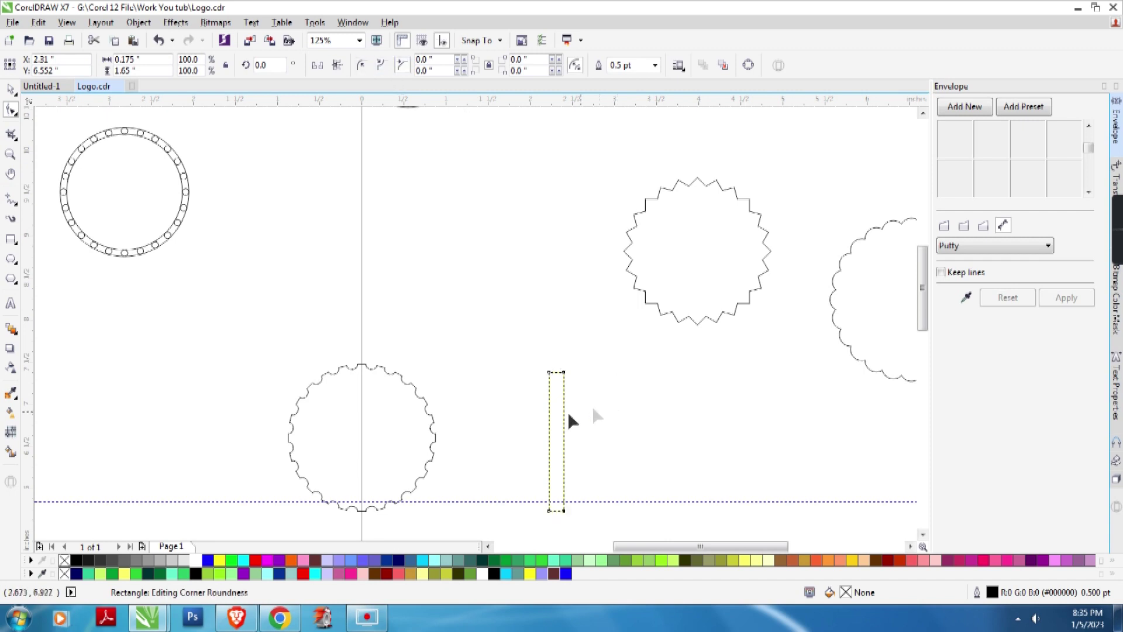
scroll(567, 413, up, 1)
click(383, 67)
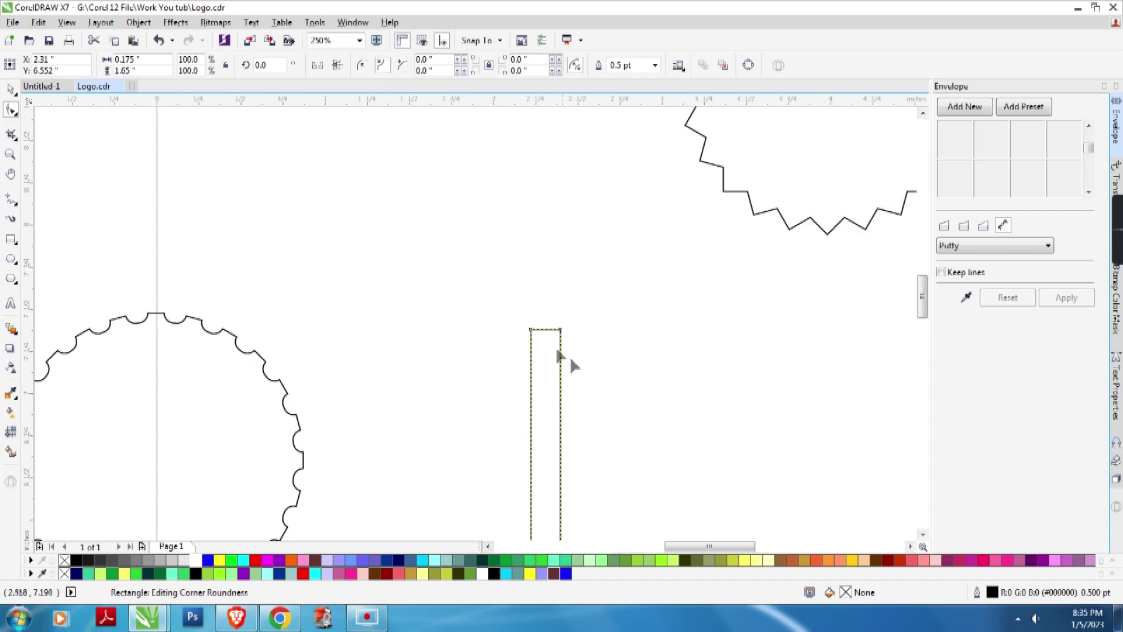
drag(532, 332, 535, 326)
scroll(554, 359, up, 2)
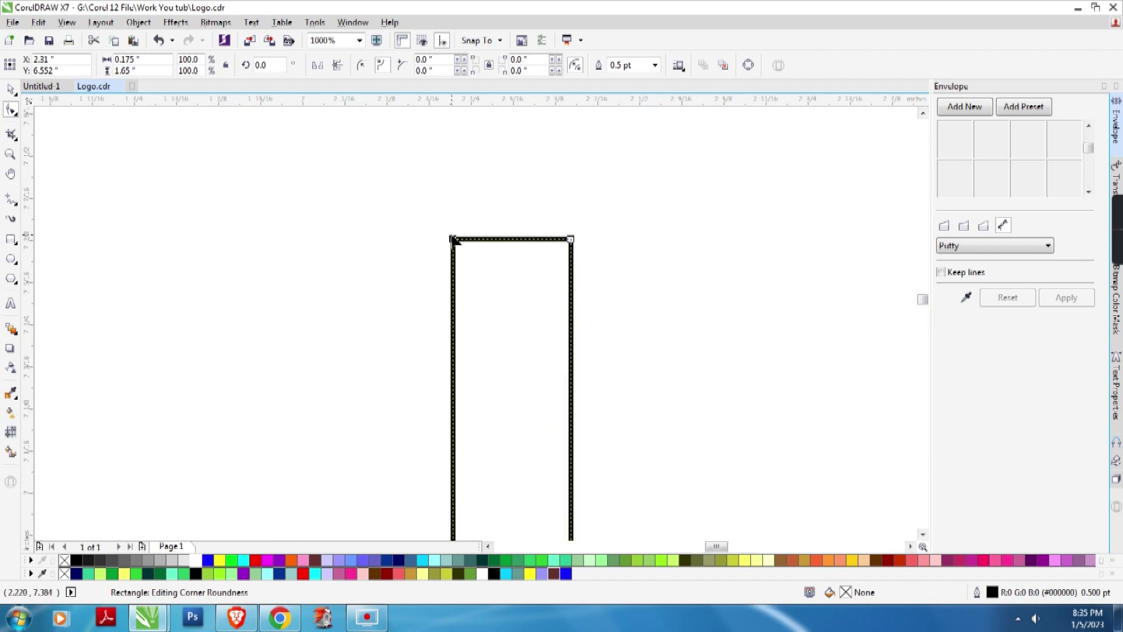
drag(456, 240, 491, 221)
key(space)
scroll(610, 307, down, 2)
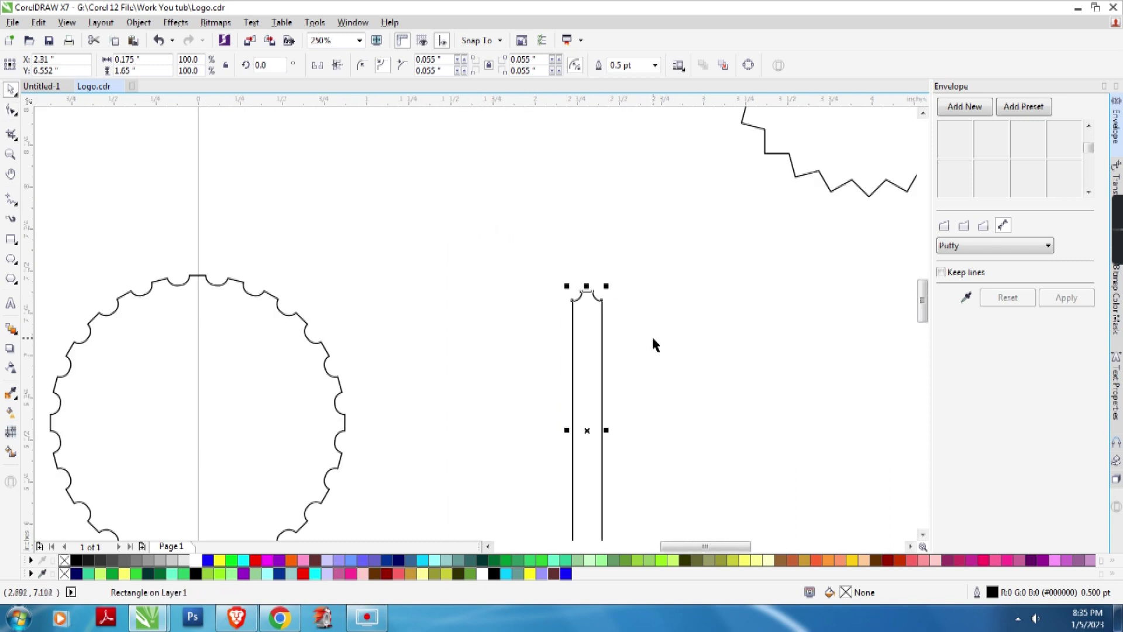
- Rotate the bar to 345°, repeat the rotated copy around the centre, and select all bars
click(601, 328)
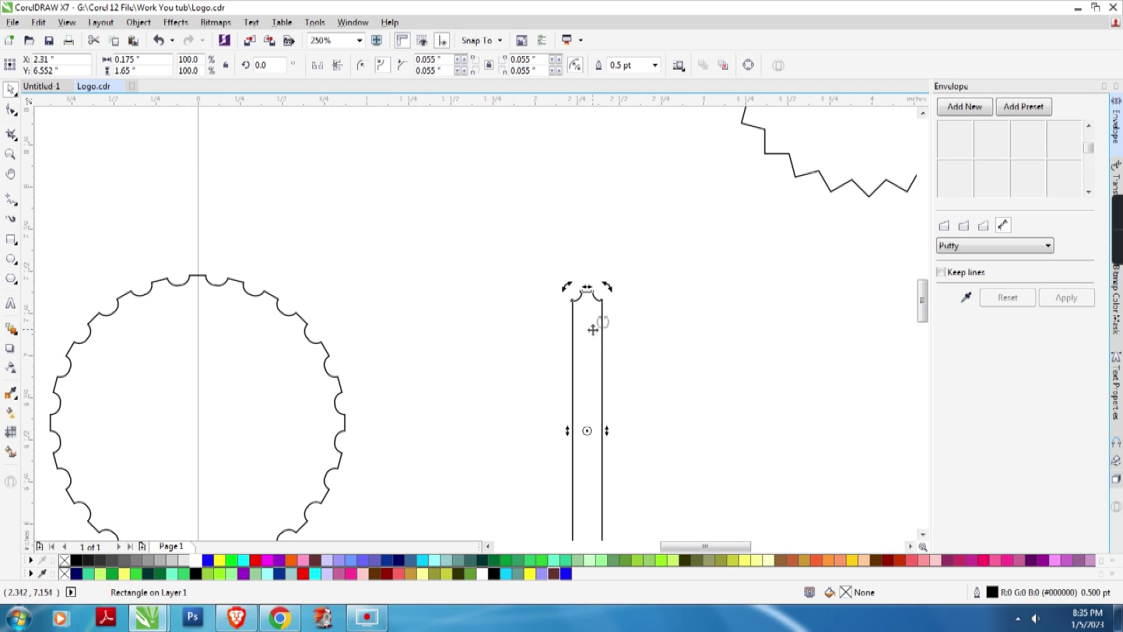
drag(605, 286, 637, 288)
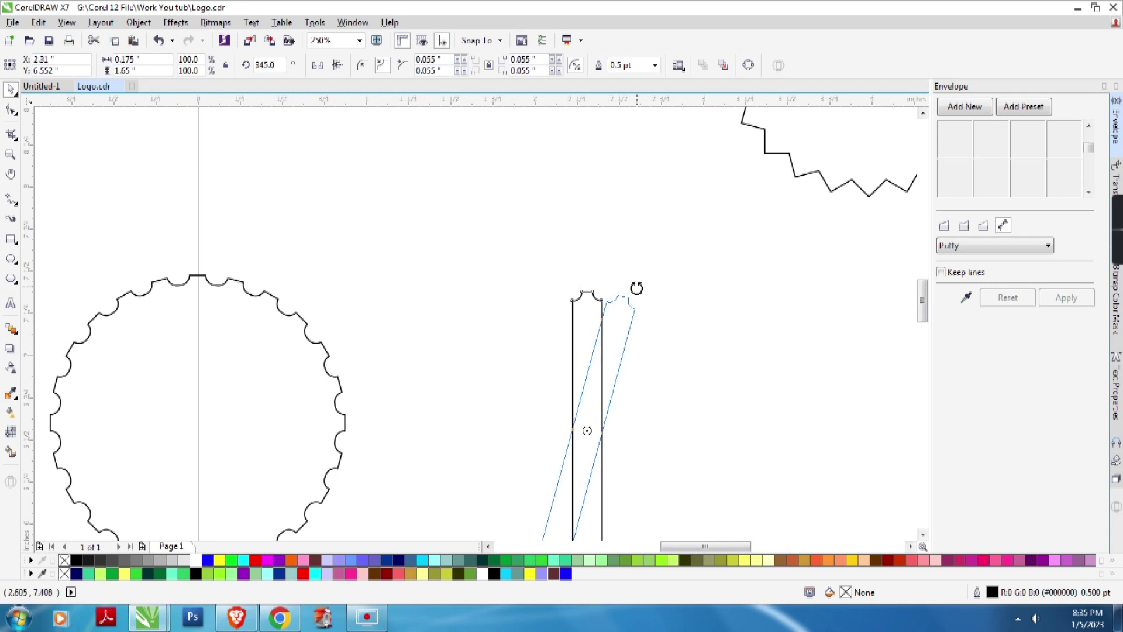
mouse_move(630, 287)
mouse_down()
mouse_move(643, 285)
mouse_move(609, 283)
mouse_move(641, 286)
mouse_up()
key(ctrl+z)
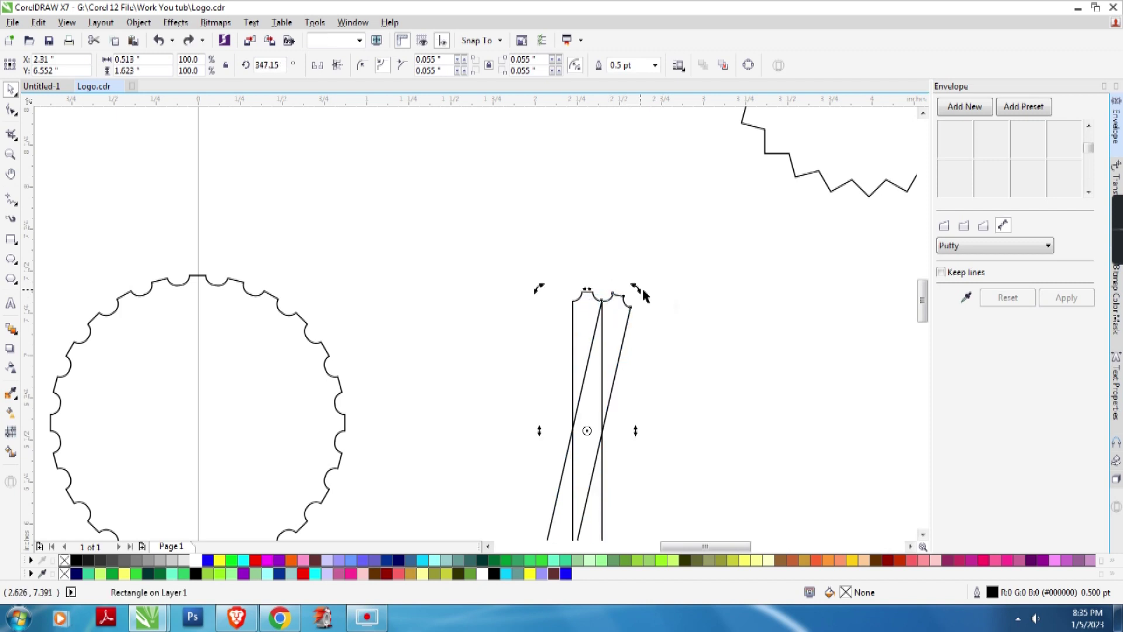
key(ctrl+r)
key(ctrl+r)
key(ctrl+r)
key(ctrl+r)
key(ctrl+r)
key(ctrl+r)
key(ctrl+r)
key(ctrl+r)
key(ctrl+r)
key(ctrl+r)
key(ctrl+r)
key(ctrl+r)
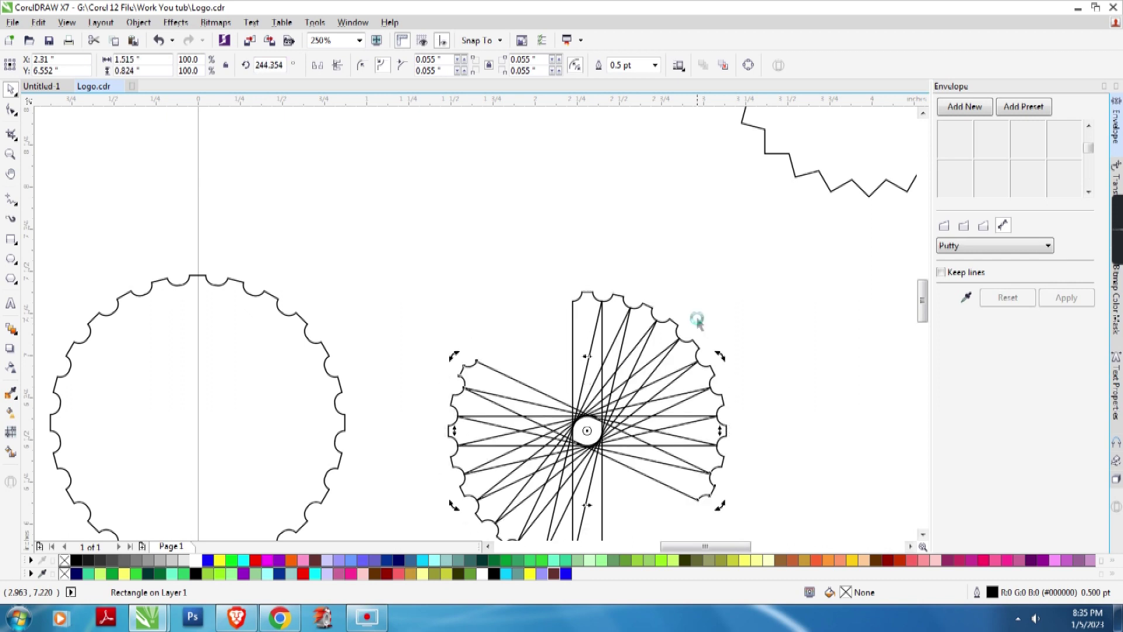
click(752, 315)
scroll(754, 316, down, 2)
drag(762, 376, 582, 456)
- Weld the bars, move both notched circles beside the patterned rings, and shift the zigzag circle left
click(392, 69)
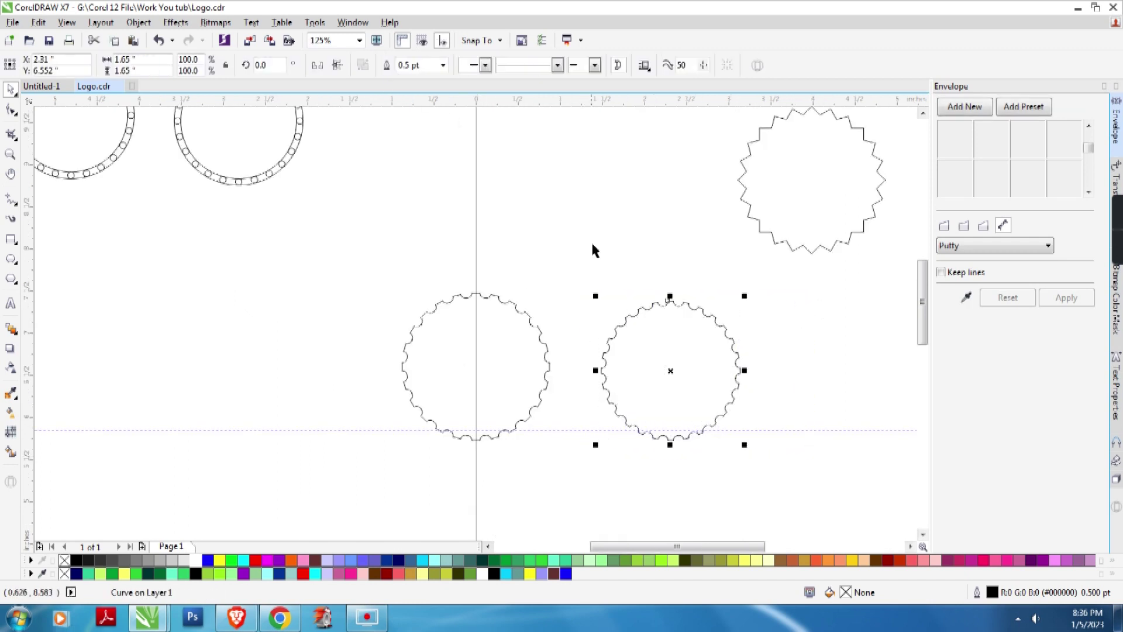
shift+click(495, 360)
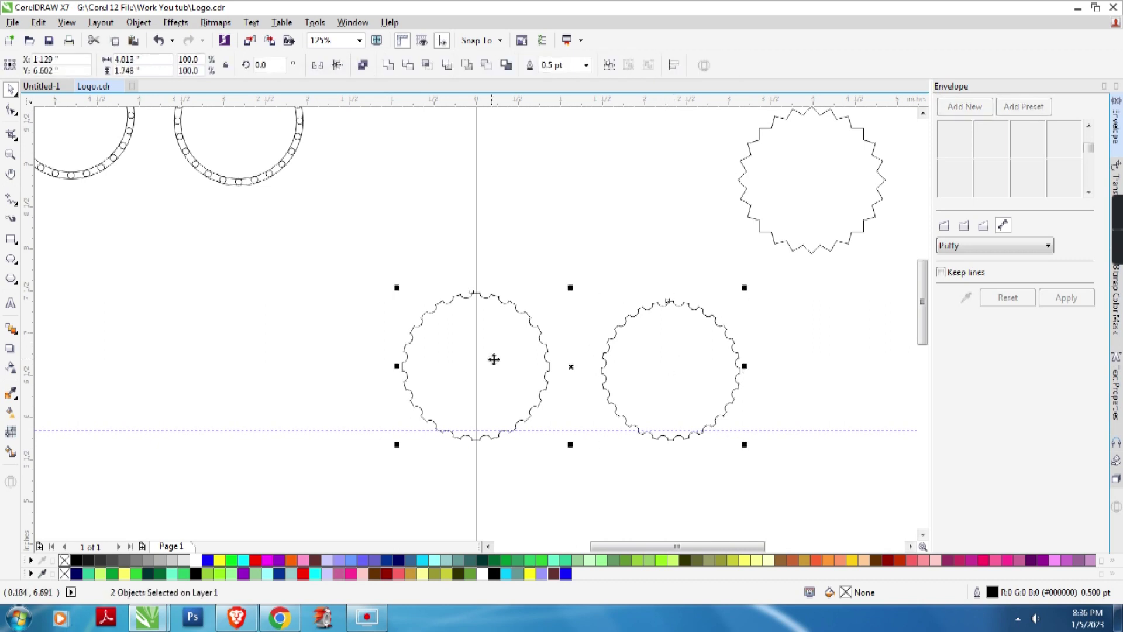
scroll(495, 358, down, 2)
drag(495, 358, 314, 327)
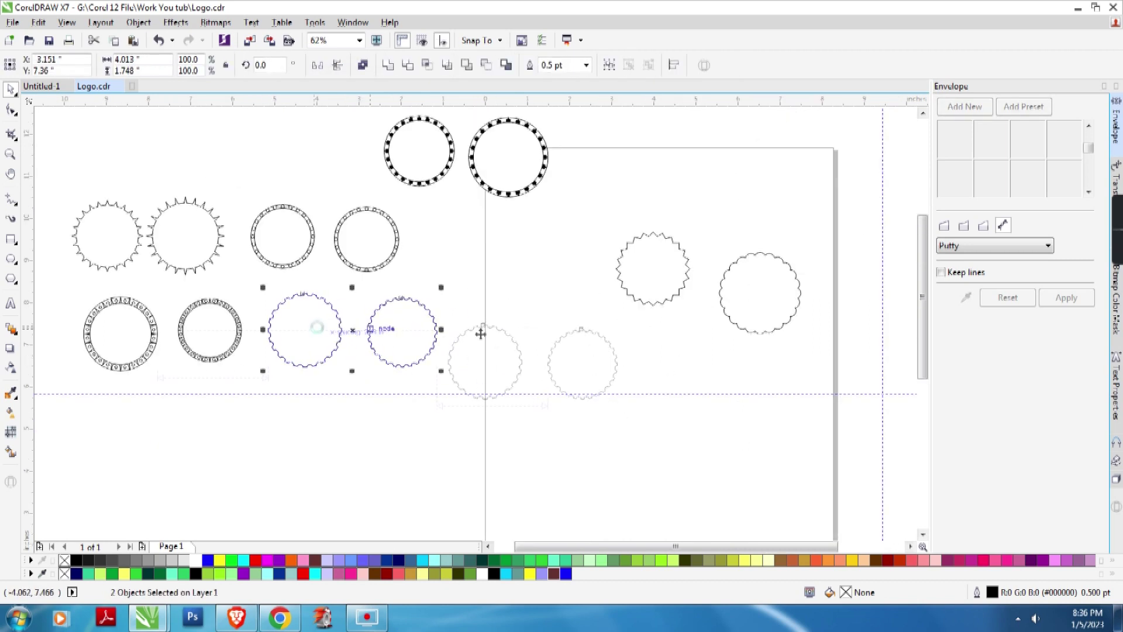
click(662, 353)
drag(646, 265, 553, 289)
- Draw a 0.201 × 2.186-inch bar and place the zigzag circle beside it
scroll(567, 346, up, 2)
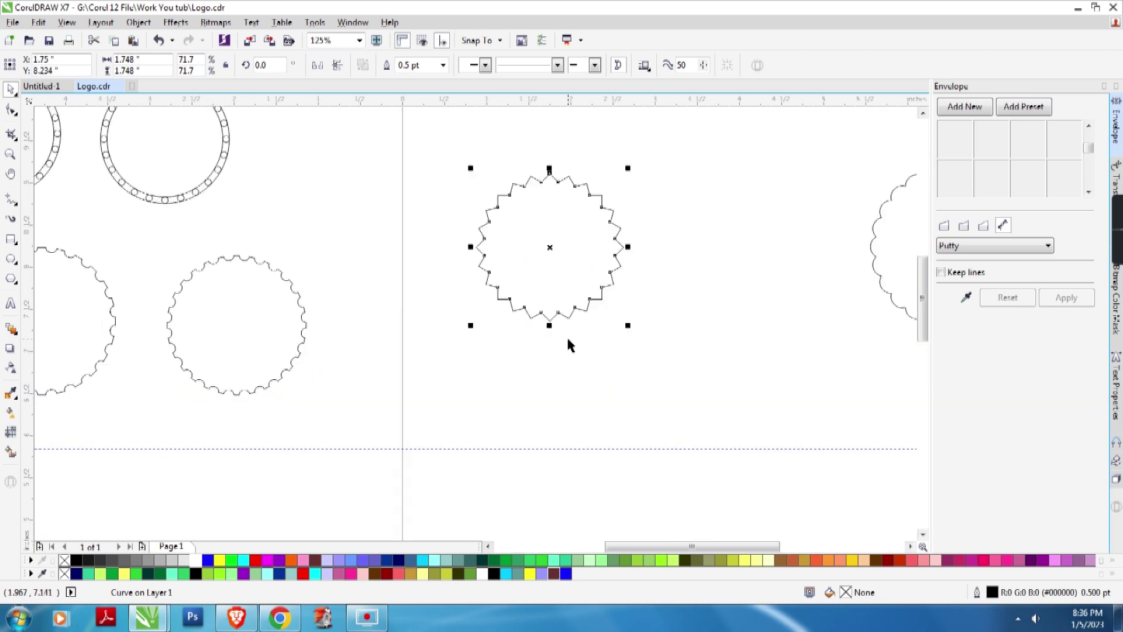
scroll(568, 346, down, 2)
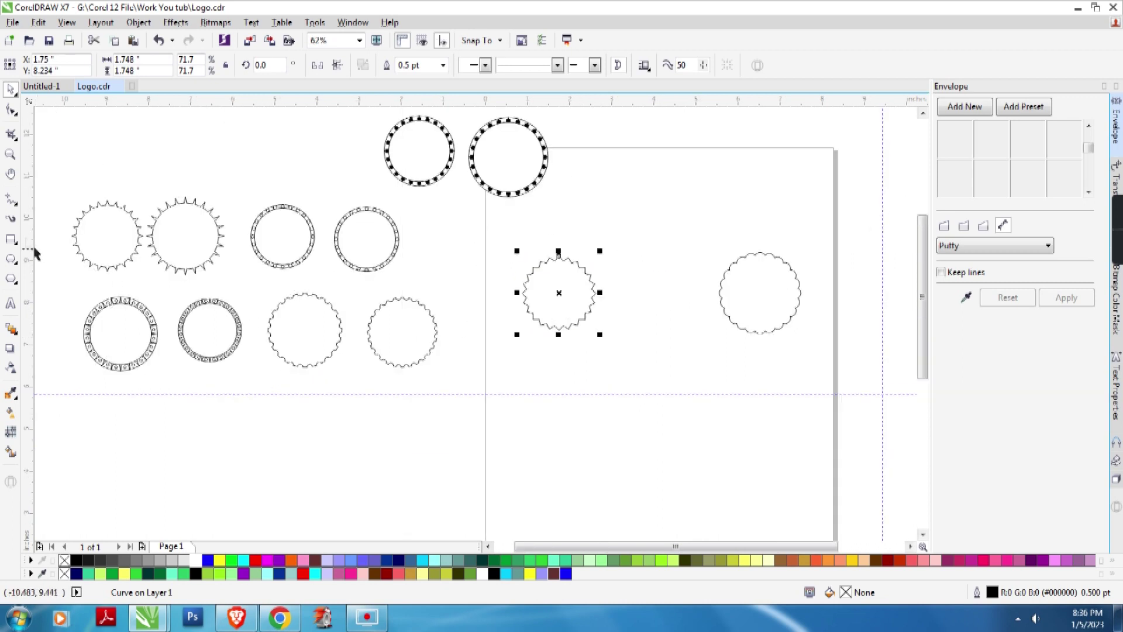
click(10, 240)
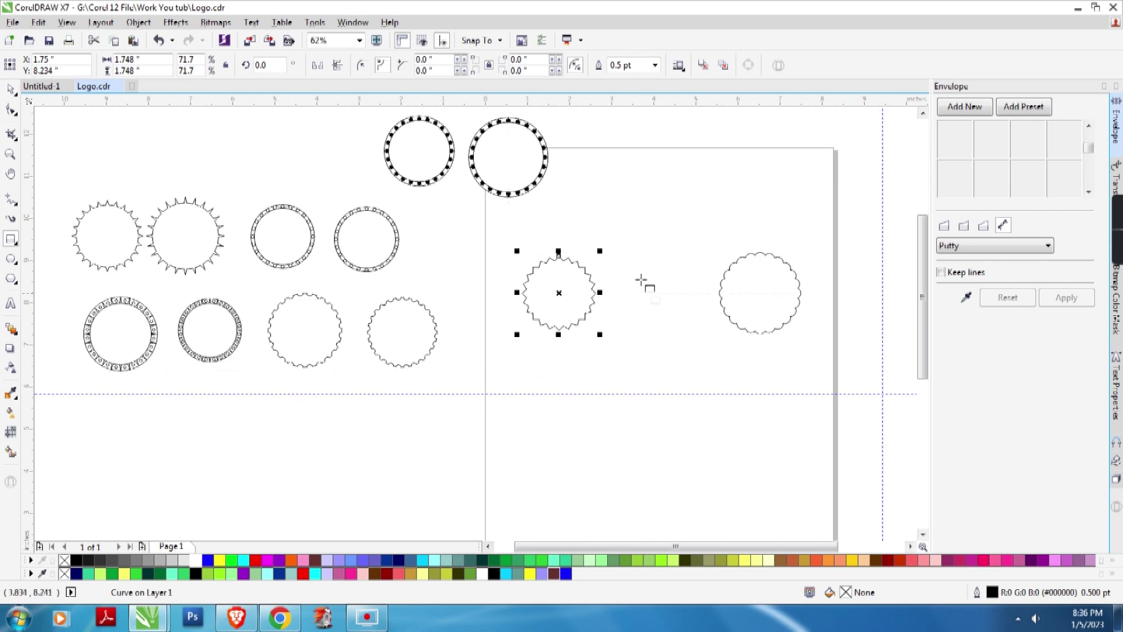
drag(545, 359, 561, 451)
scroll(552, 410, up, 2)
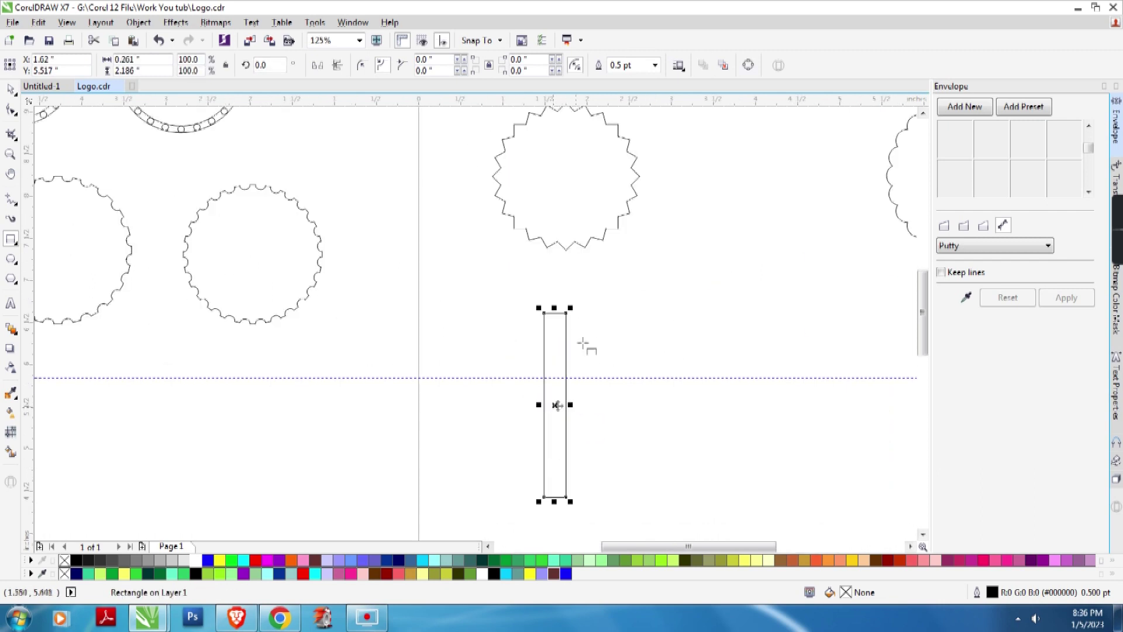
key(space)
drag(579, 204, 424, 428)
click(555, 413)
drag(573, 405, 556, 405)
key(Escape)
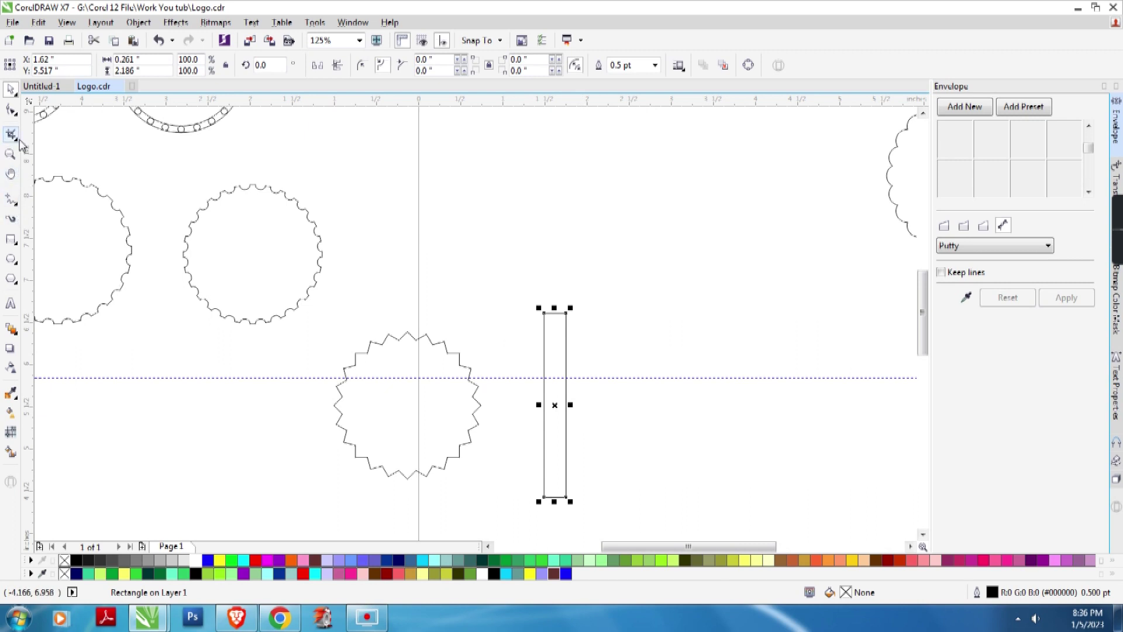
- Bevel the bar's corners into pointed ends and repeat rotated copies around its centre
click(12, 112)
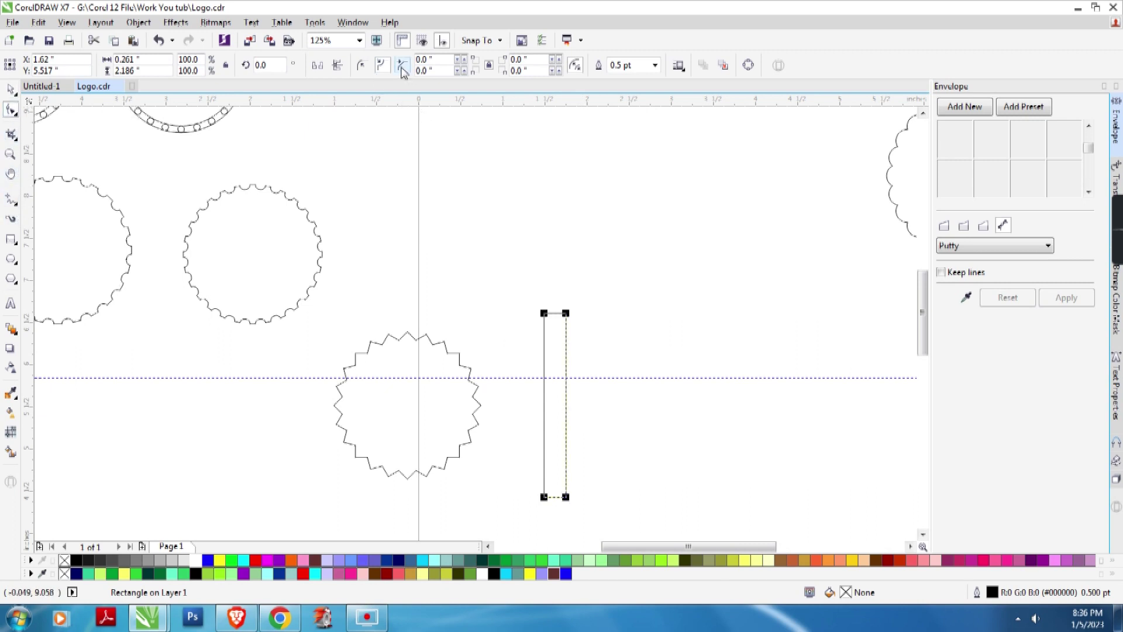
drag(565, 313, 559, 308)
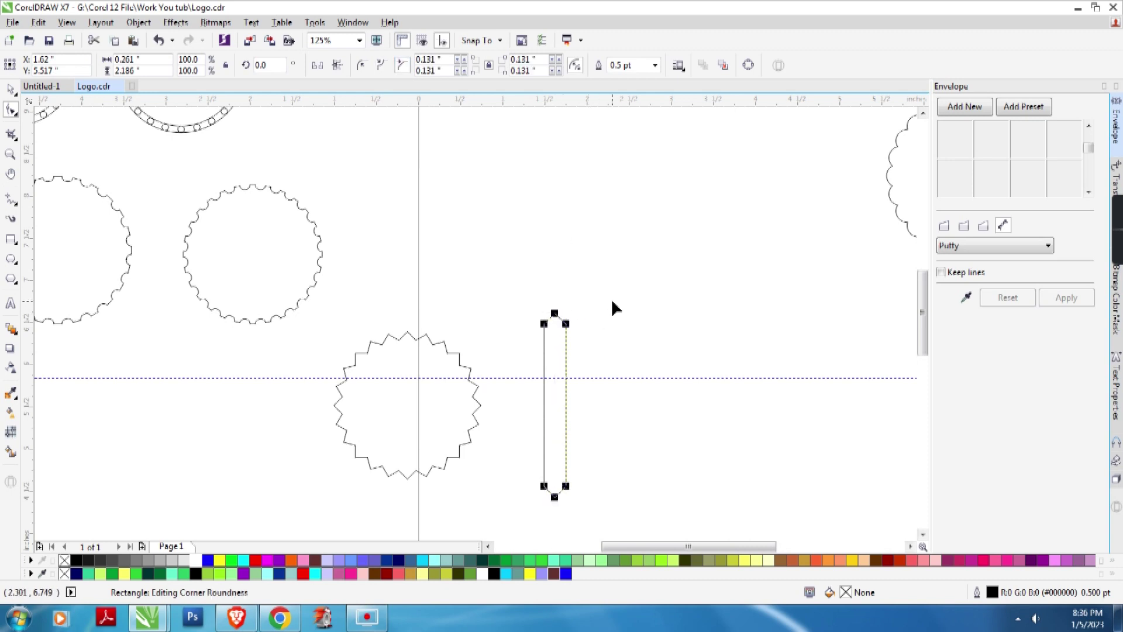
key(space)
click(556, 420)
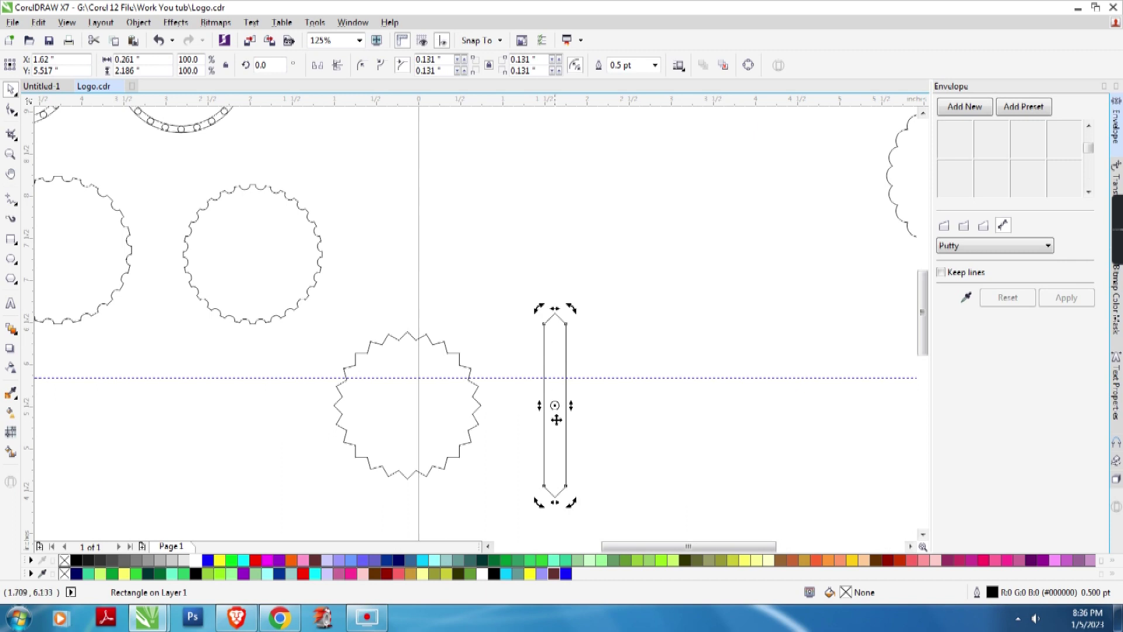
drag(574, 310, 600, 316)
key(ctrl+z)
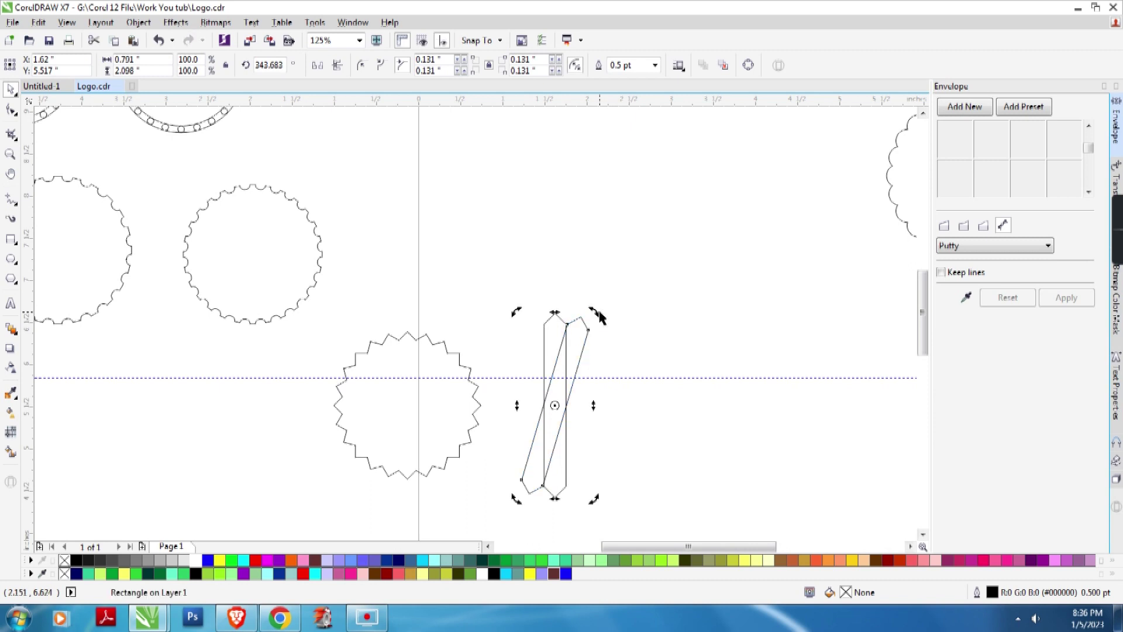
key(ctrl+r)
key(ctrl+r)
key(ctrl+r)
key(ctrl+r)
key(ctrl+r)
key(ctrl+r)
key(ctrl+r)
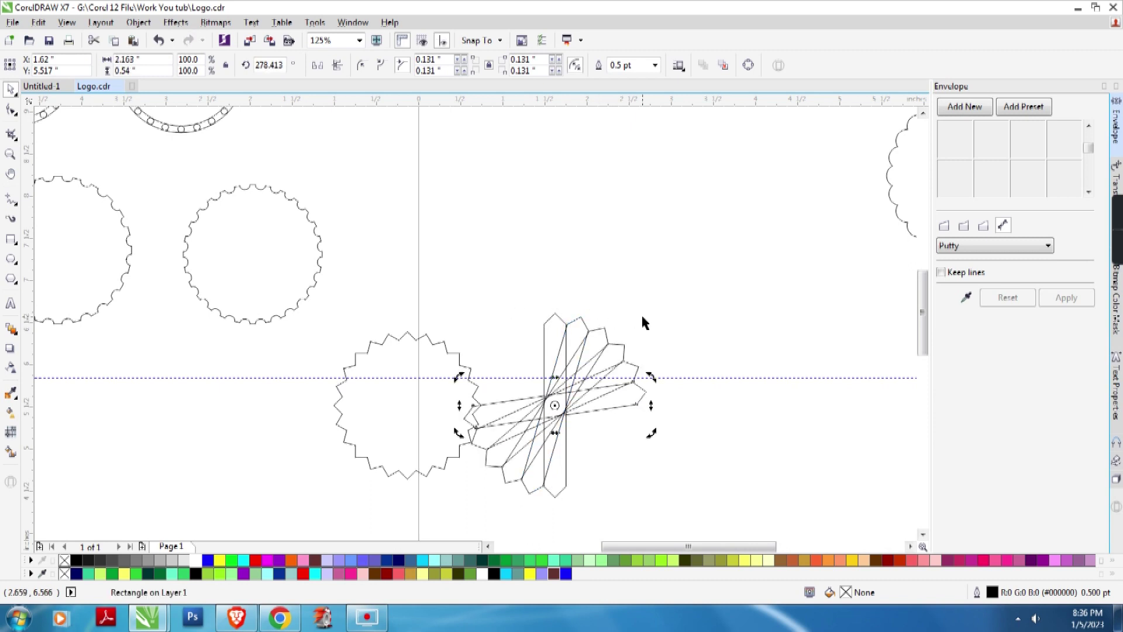
key(ctrl+r)
key(ctrl+r)
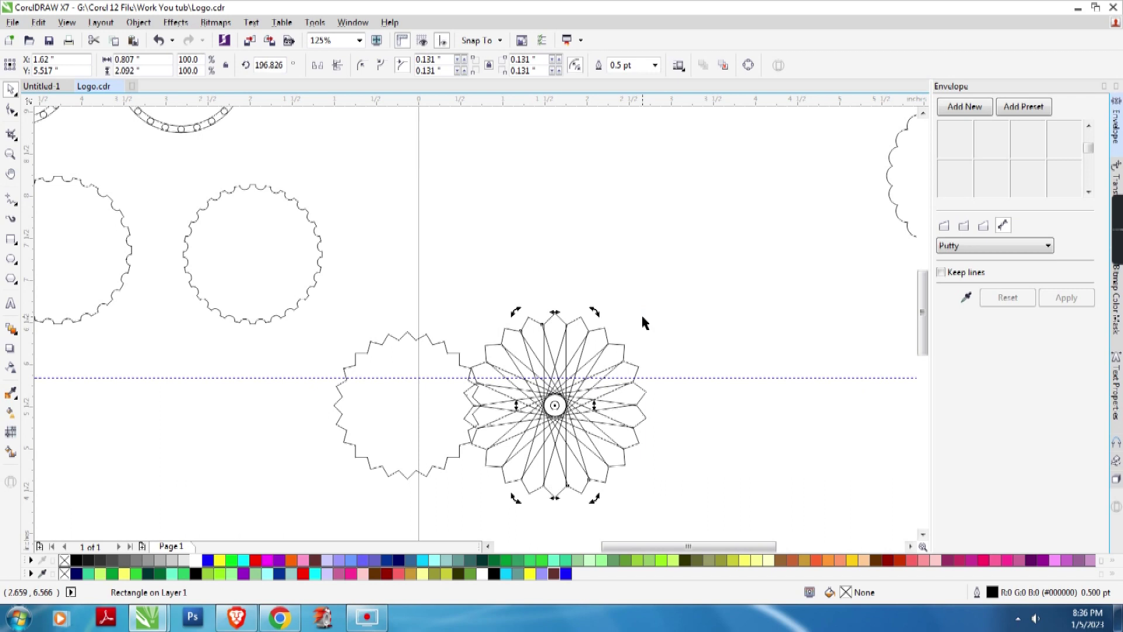
- Select the ring of bars, move it up-right, and weld it into one zigzag outline
click(677, 318)
drag(711, 271, 441, 529)
drag(570, 384, 671, 335)
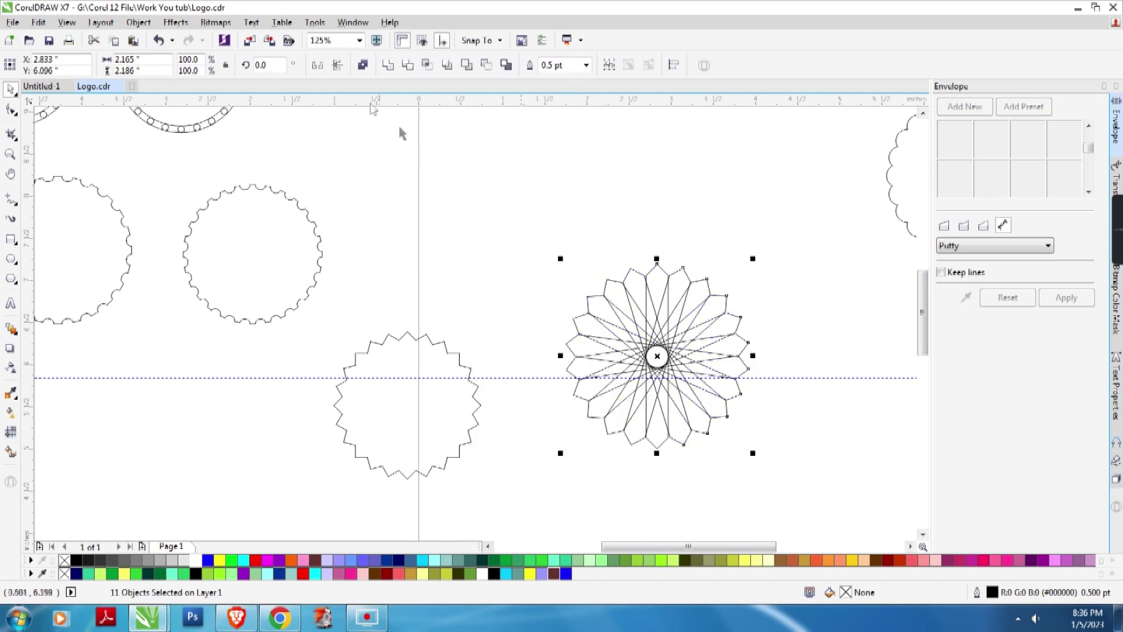
click(389, 65)
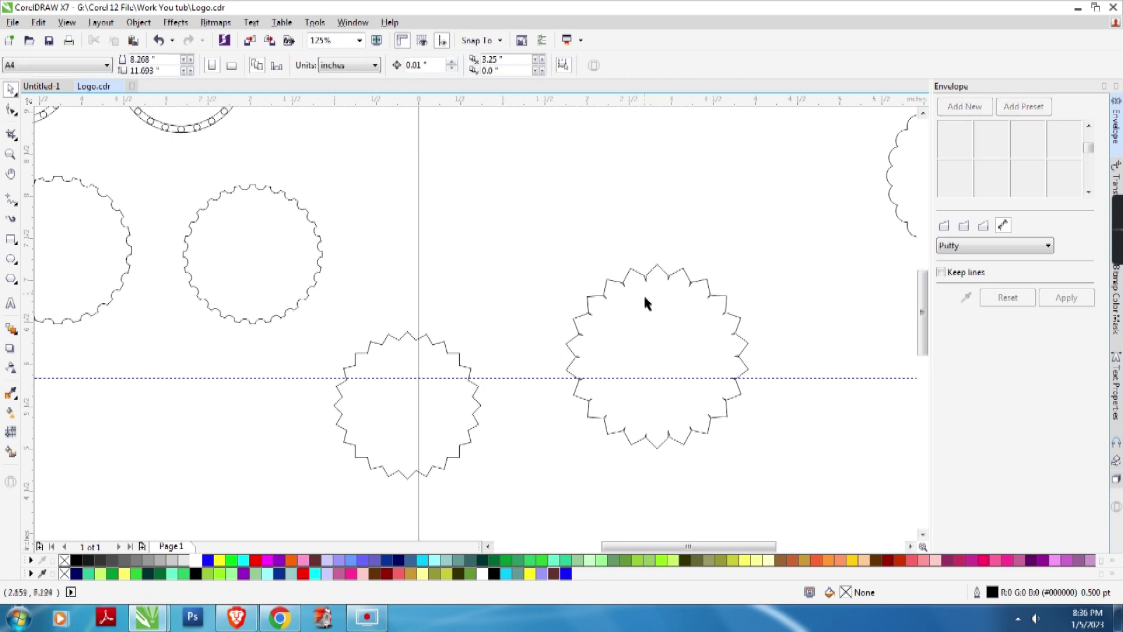
key(F10)
drag(686, 311, 634, 308)
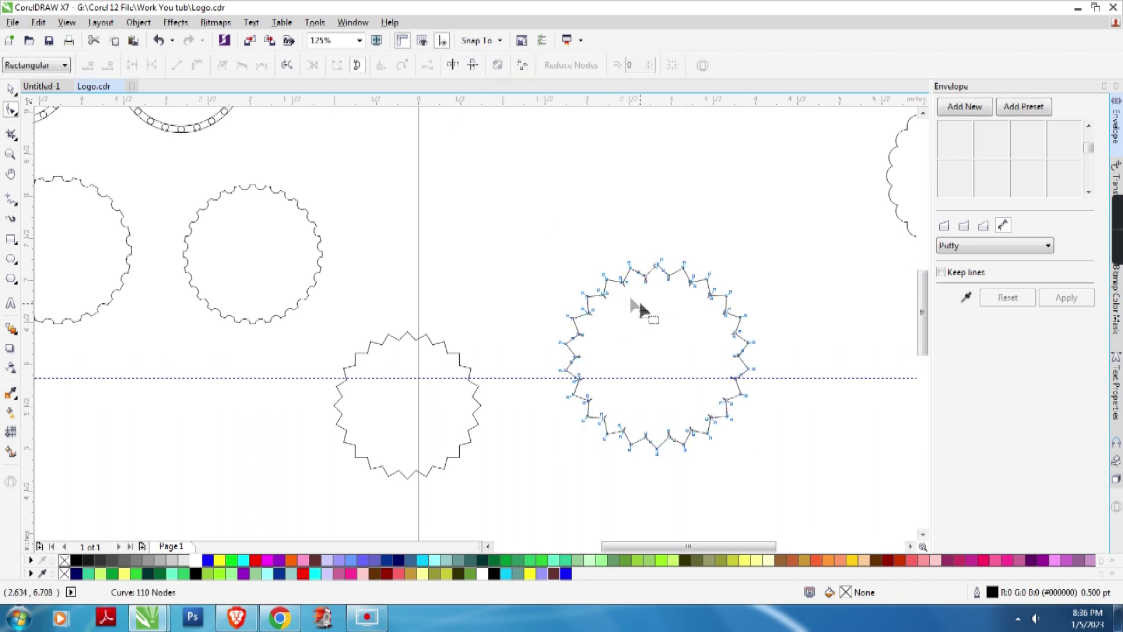
key(space)
- Move both zigzag circles down and left on the page
scroll(556, 279, down, 2)
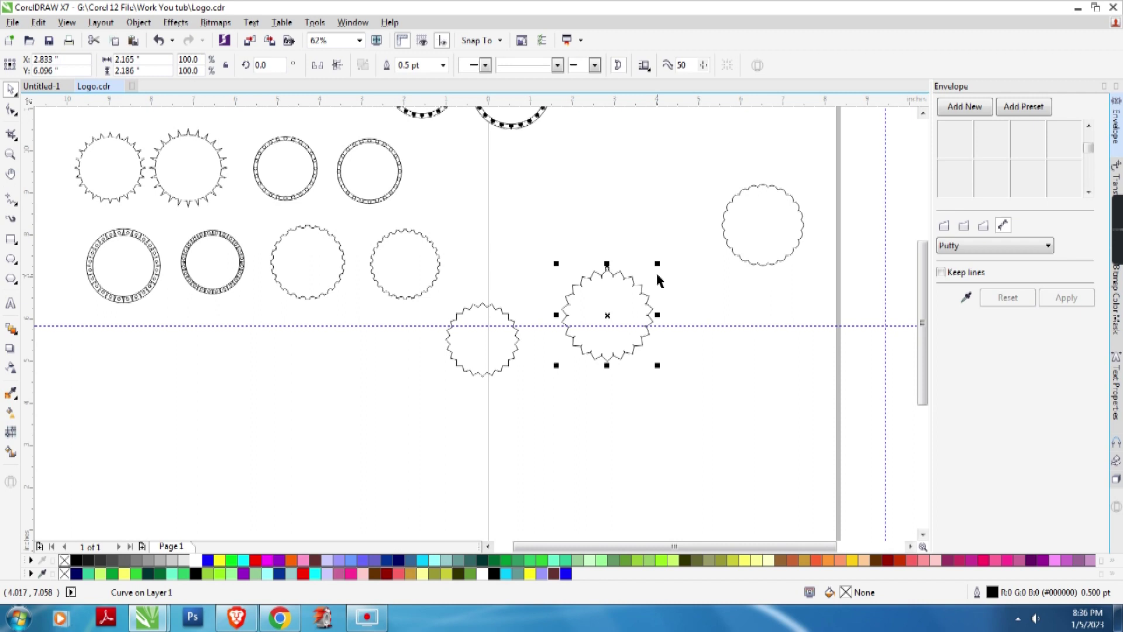
click(672, 296)
drag(677, 240, 405, 424)
drag(587, 361, 266, 451)
click(574, 381)
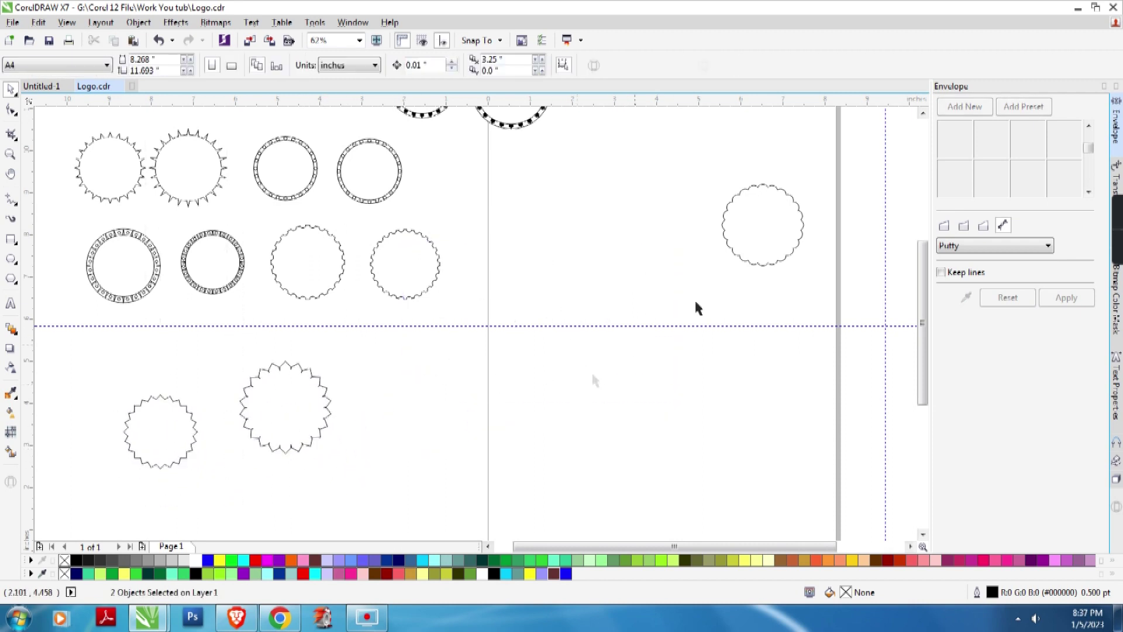
click(10, 239)
scroll(816, 217, up, 2)
scroll(813, 219, down, 1)
- Draw a tall thin bar with round corners of 5.0" radius
drag(461, 169, 485, 376)
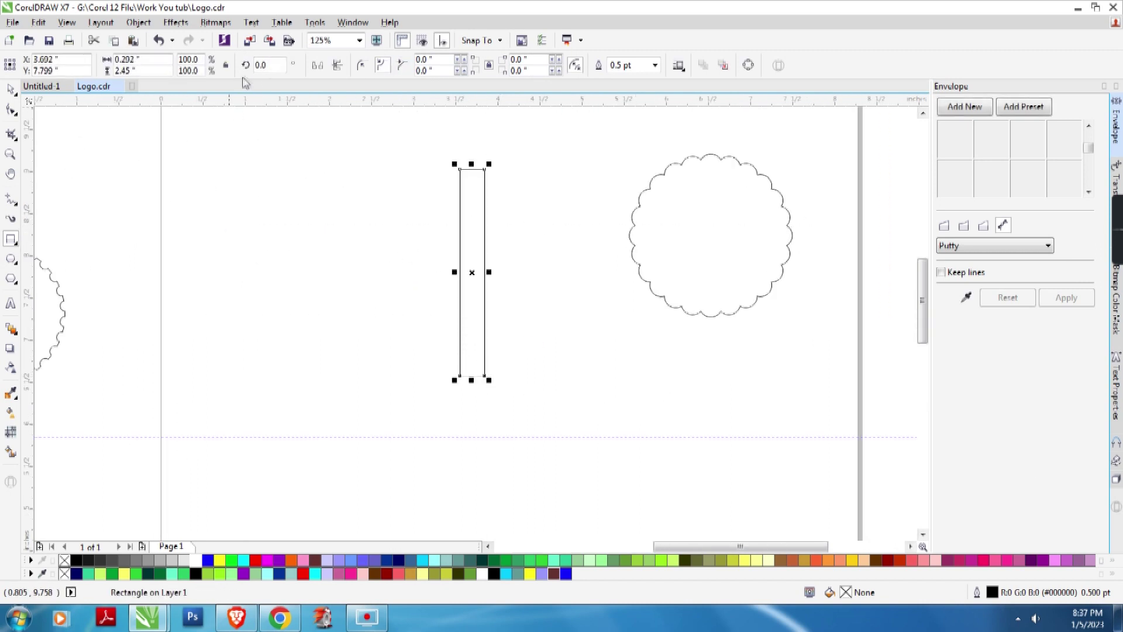
click(365, 69)
drag(532, 60, 431, 62)
text(5)
key(Return)
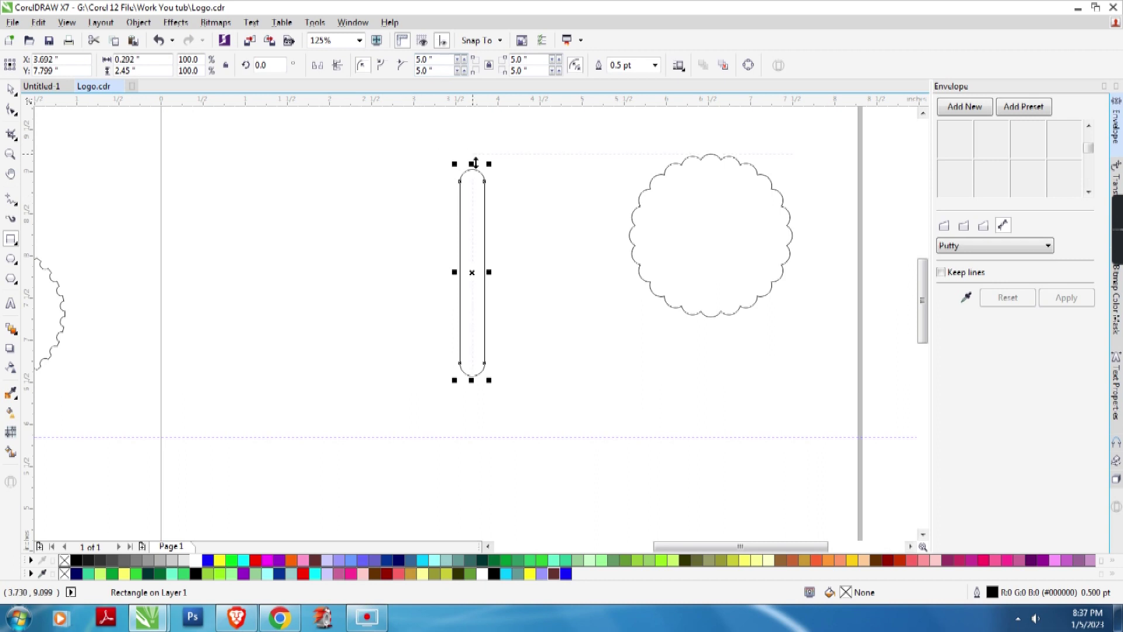
key(space)
- Repeat rotated copies of the rounded bar around its centre and weld them into a scalloped circle
click(474, 214)
drag(487, 171, 513, 165)
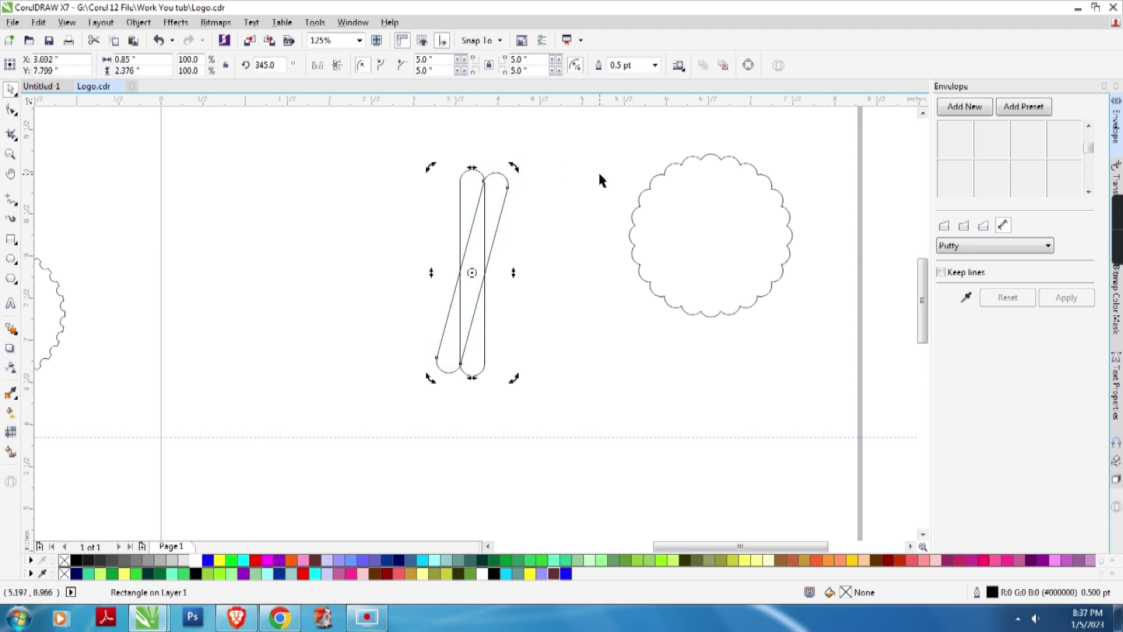
key(ctrl+r)
key(ctrl+r)
key(ctrl+r)
key(ctrl+r)
key(ctrl+r)
key(ctrl+r)
key(ctrl+r)
key(ctrl+r)
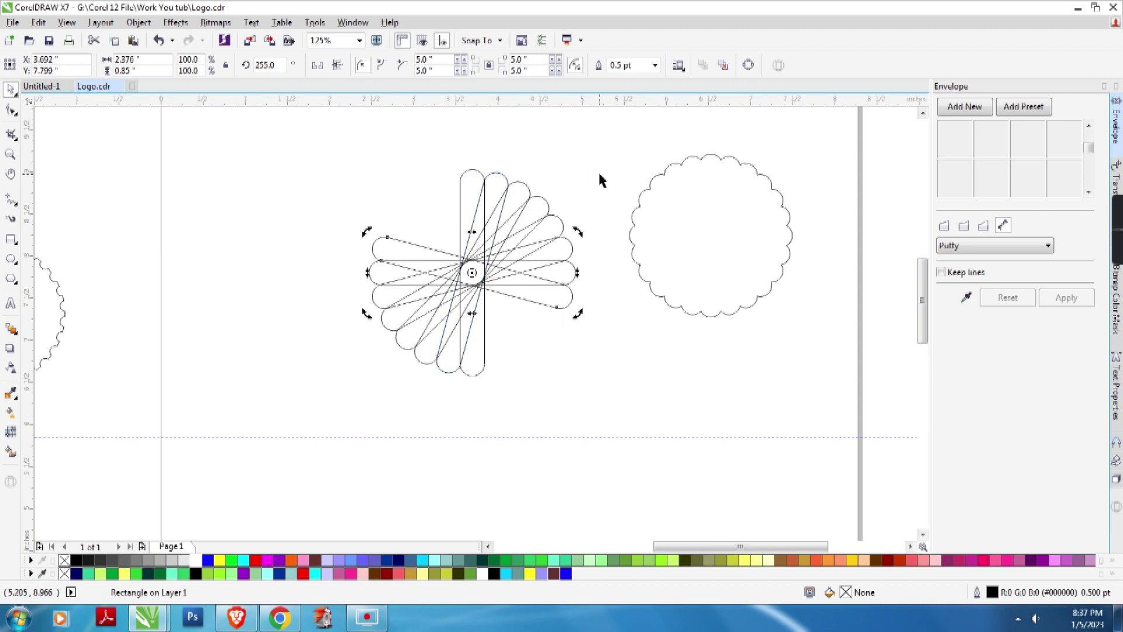
key(ctrl+r)
drag(300, 142, 647, 397)
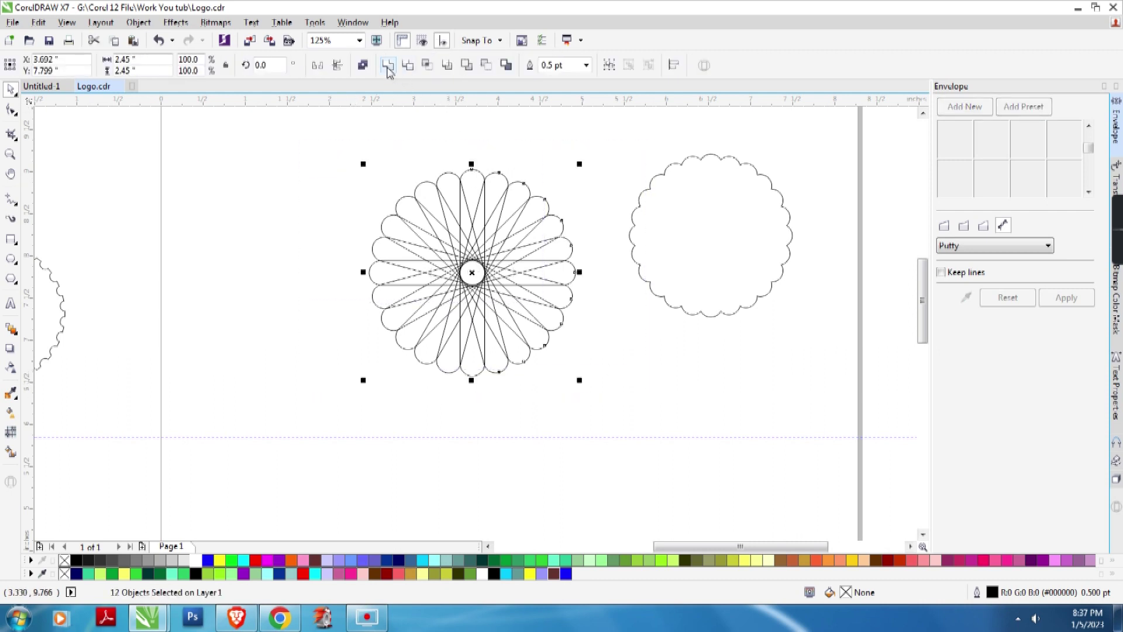
click(389, 66)
click(641, 337)
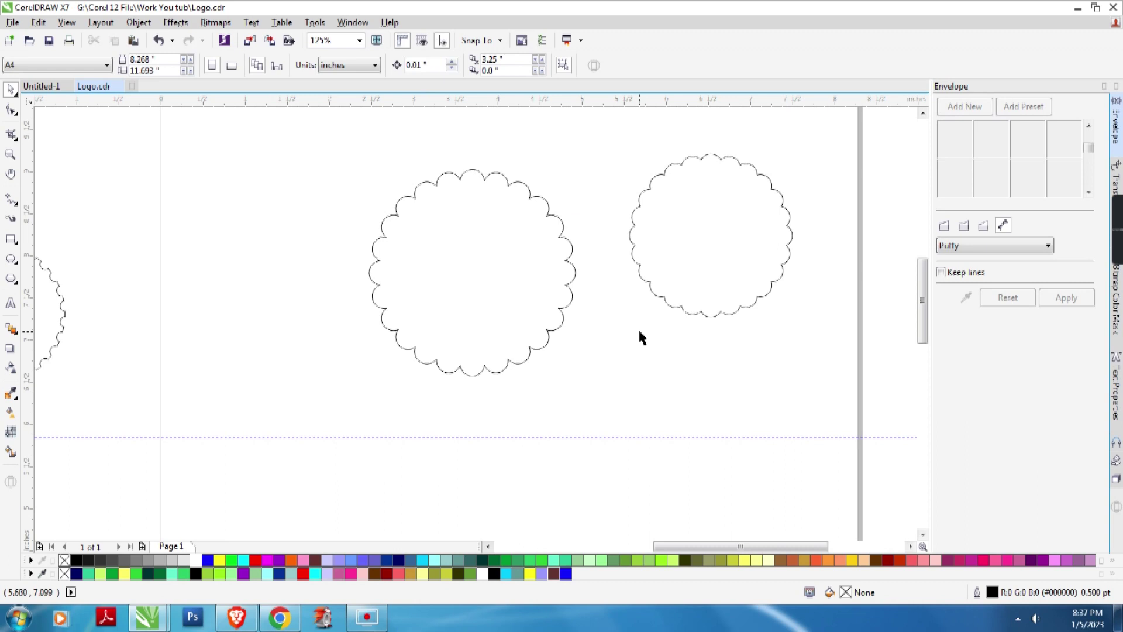
scroll(639, 337, down, 2)
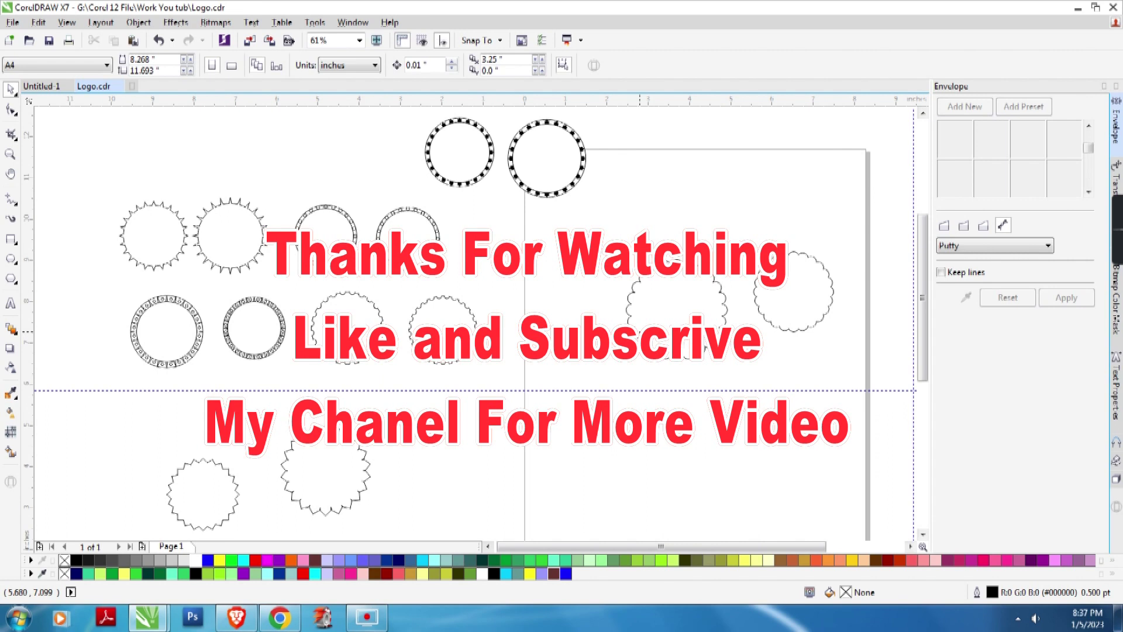
mouse_move(1112, 240)
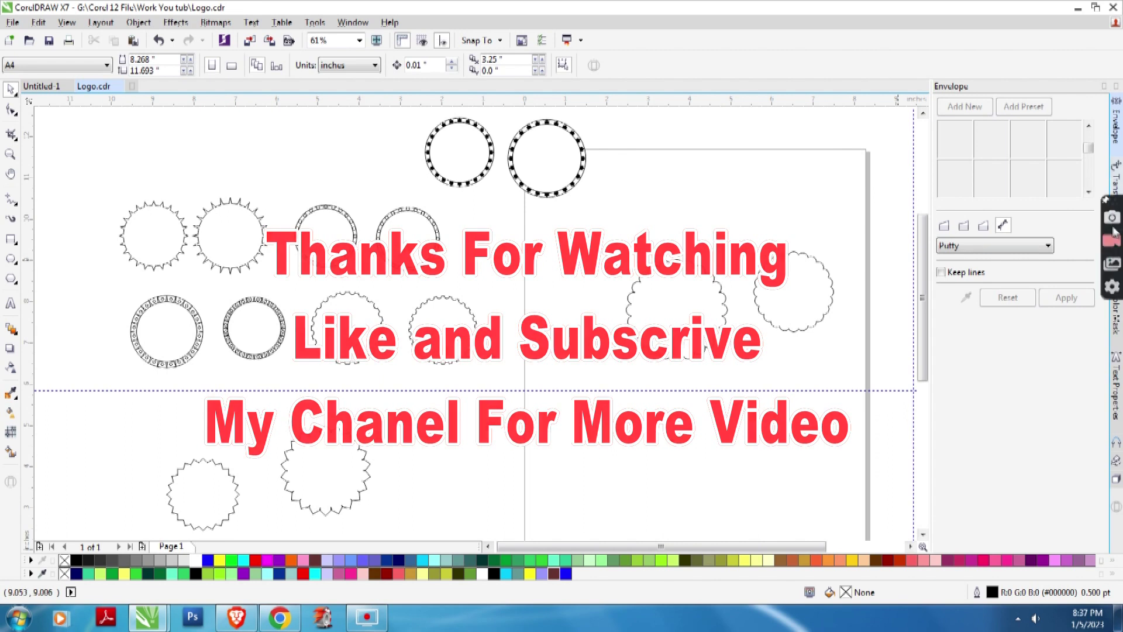